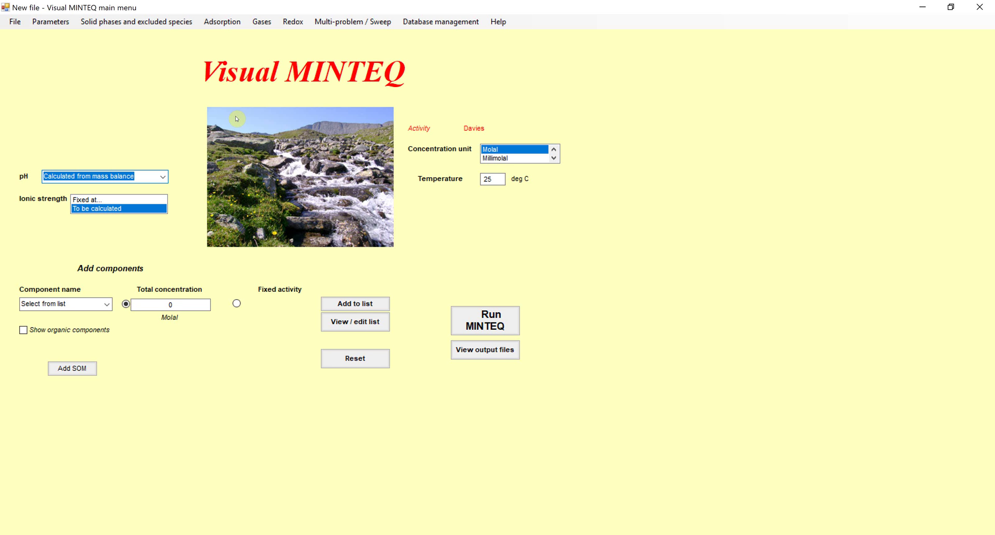
Switch the pH option to 'Fixed at...' and change the pH value from 7.00 to 7.2.
left_click(162, 177)
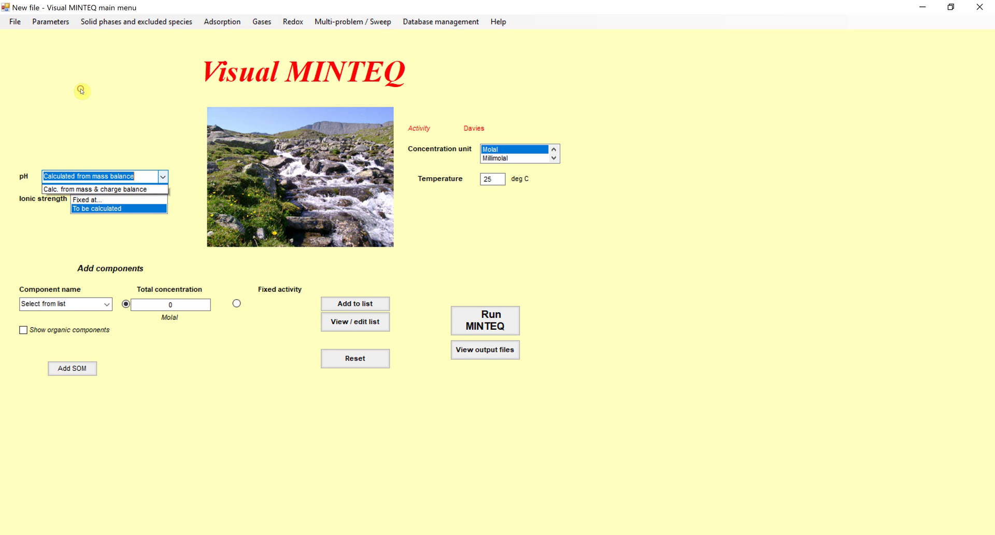
key("Up")
key("Return")
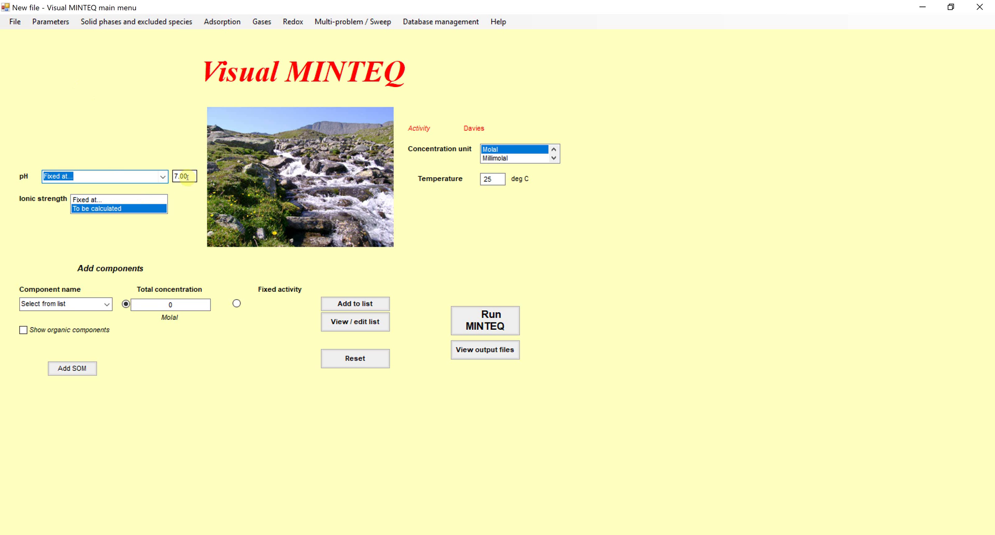
key("BackSpace")
key("BackSpace")
type("2")
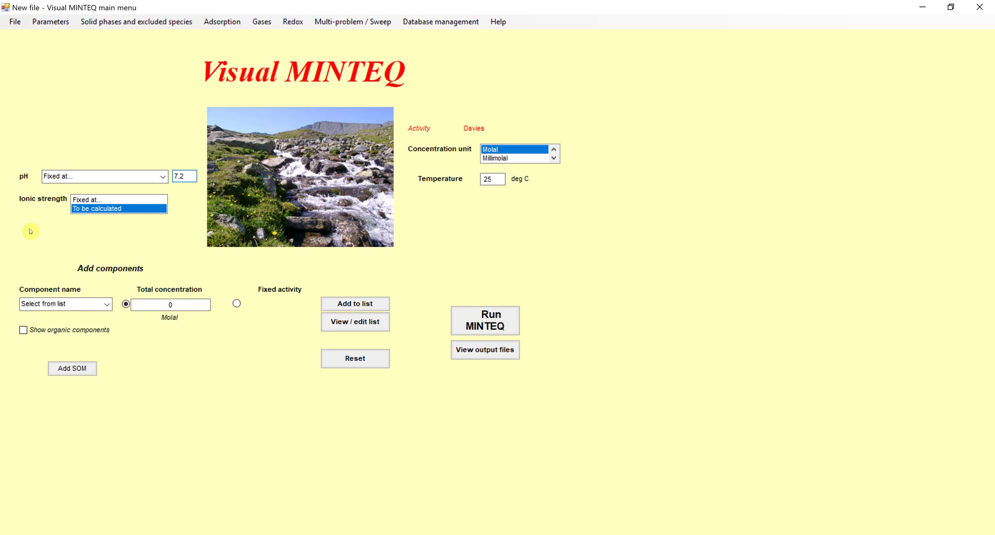
Select Pb+2, set the concentration unit to mg/l, enter 2512, and add it to the list.
left_click(101, 305)
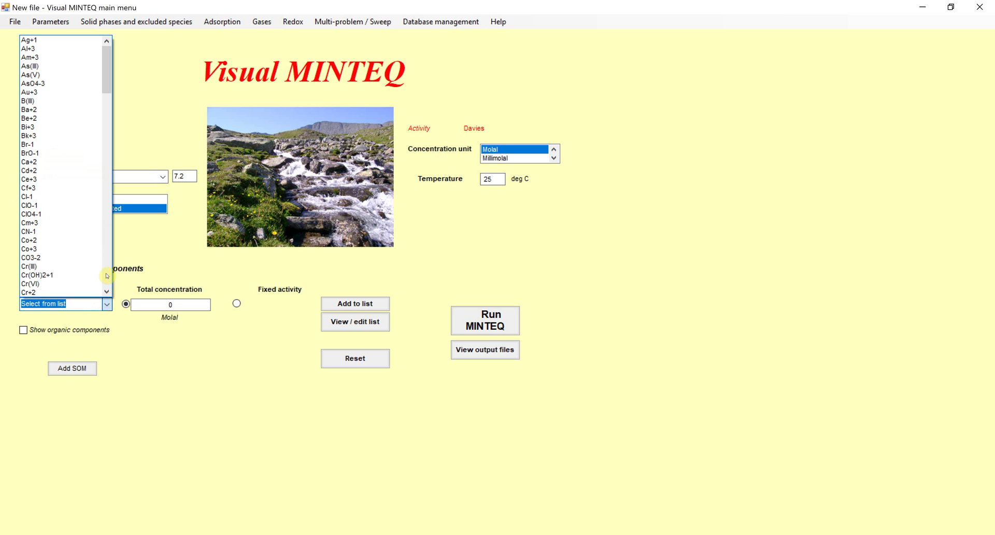
scroll(49, 132, "down", 5)
left_click(49, 132)
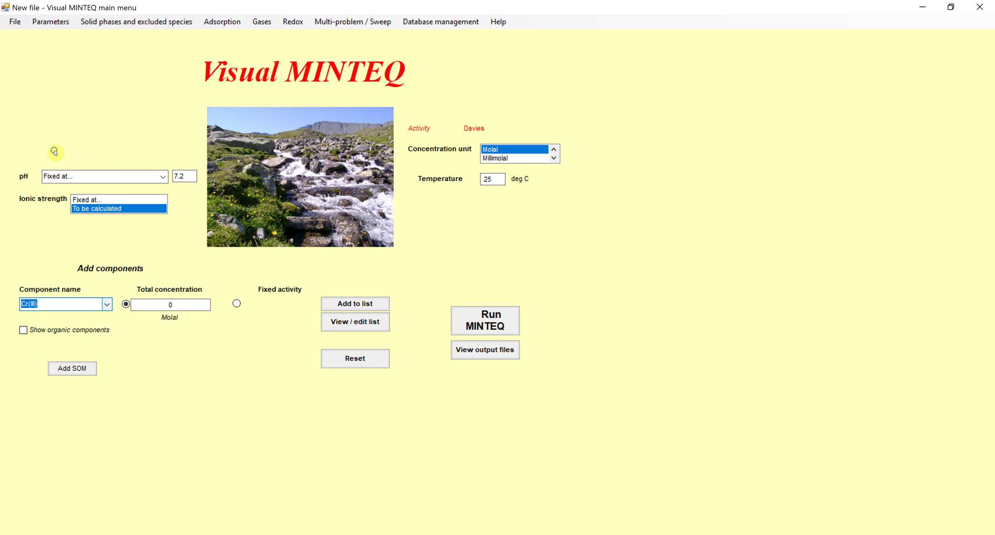
left_click(107, 304)
scroll(56, 140, "down", 20)
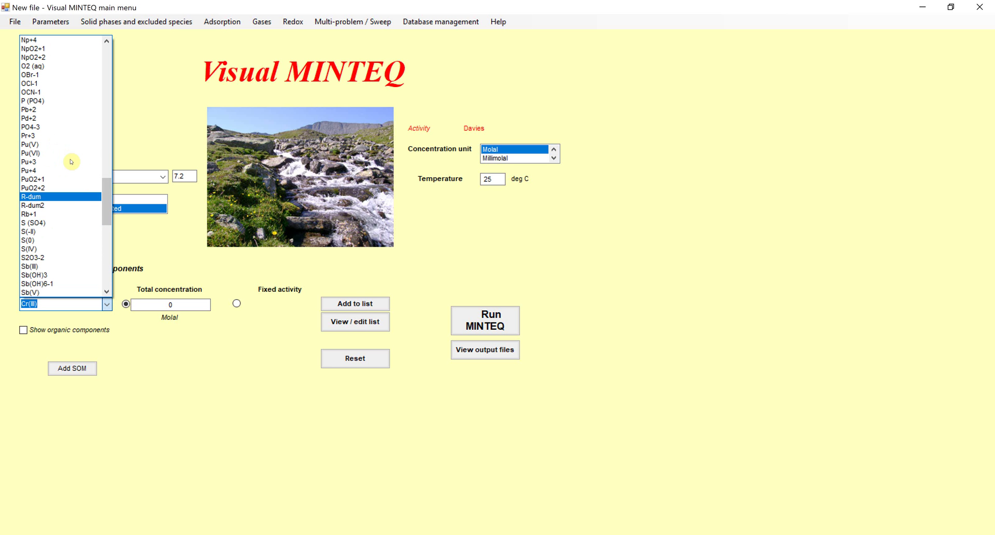
left_click(47, 110)
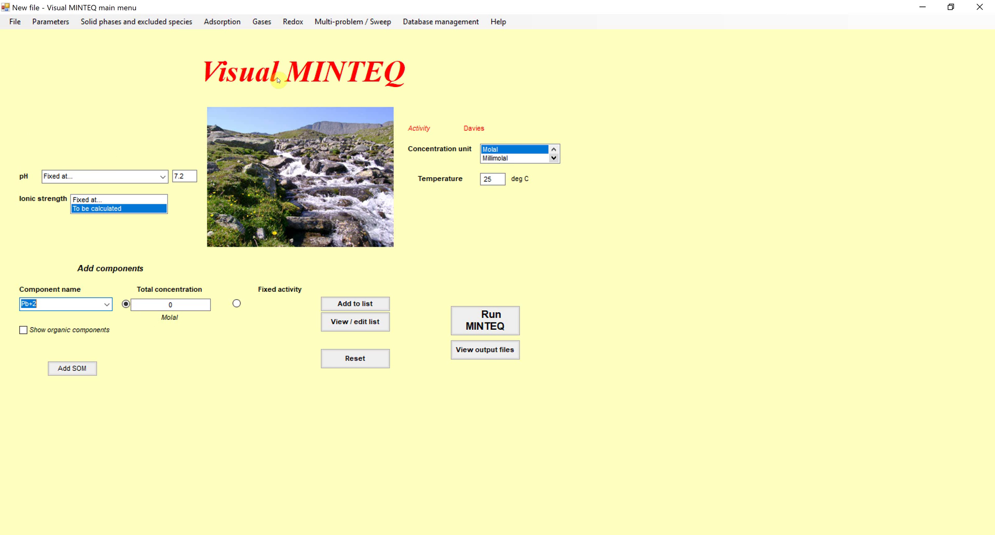
left_click(554, 158)
left_click(554, 158)
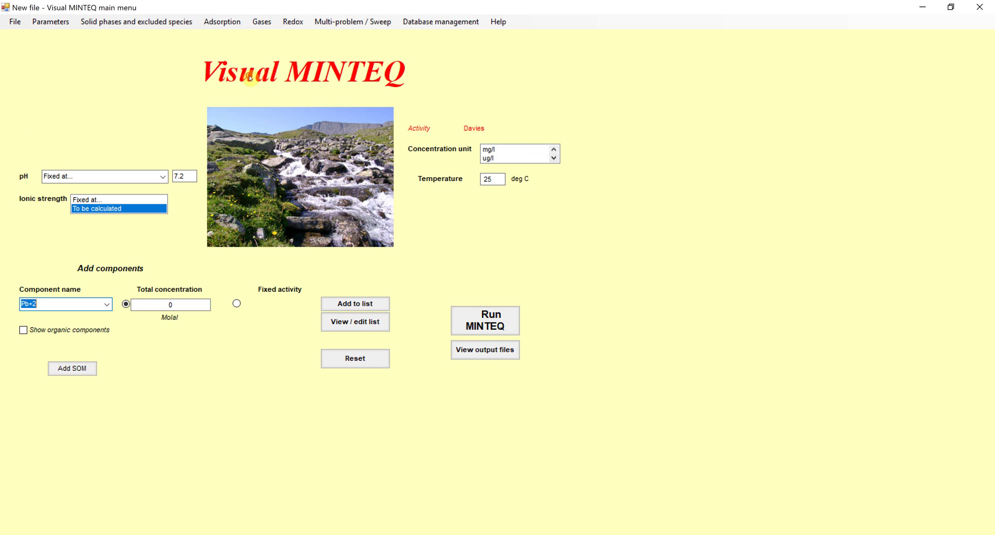
left_click(512, 150)
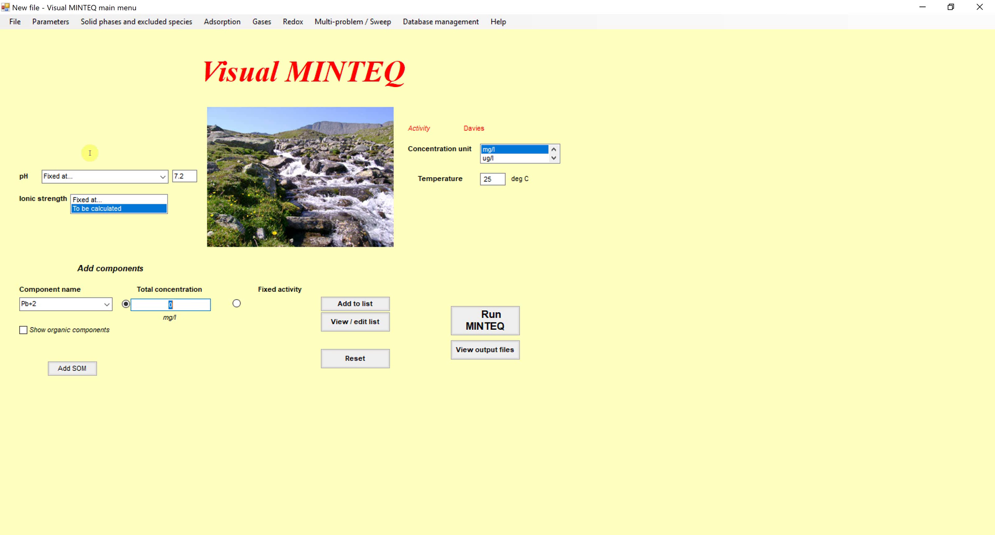
type("2512")
left_click(331, 307)
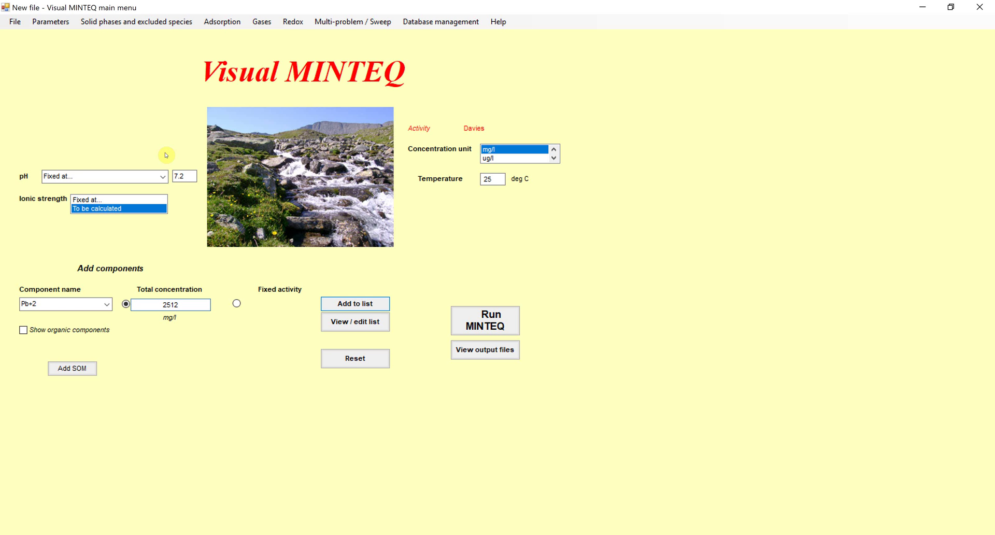
Select PO4-3, enter a total concentration of 1385, and add it to the component list.
left_click(107, 304)
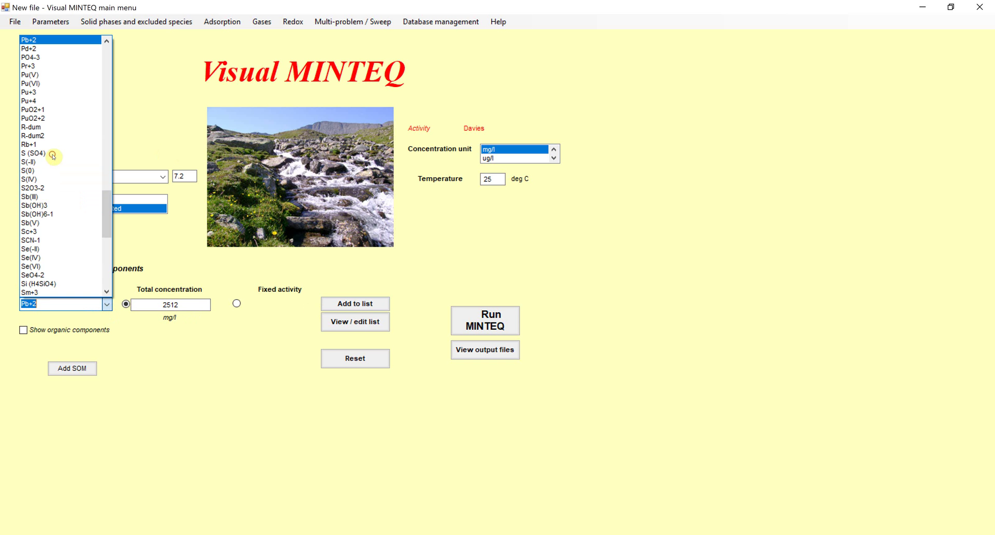
left_click(52, 58)
key("Tab")
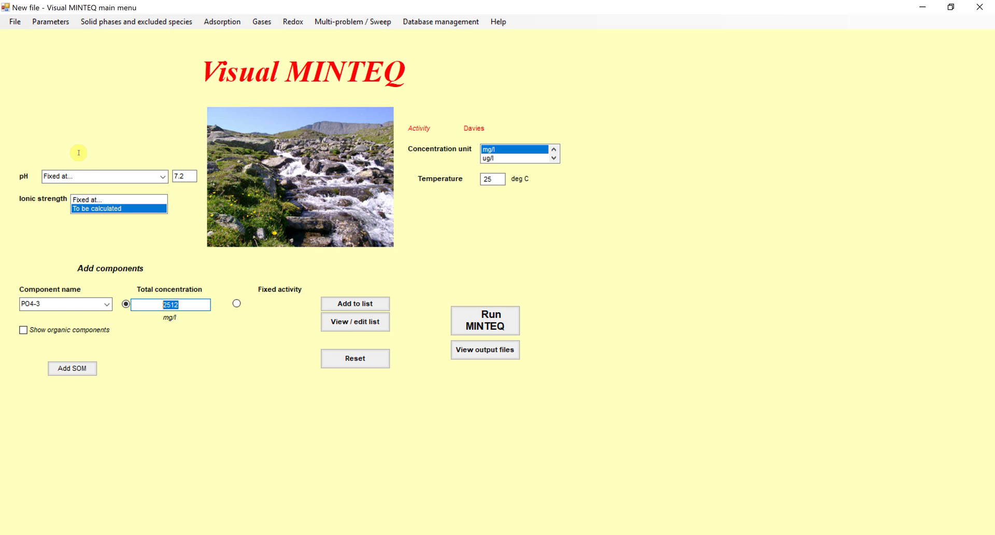
type("138")
type("5")
left_click(323, 304)
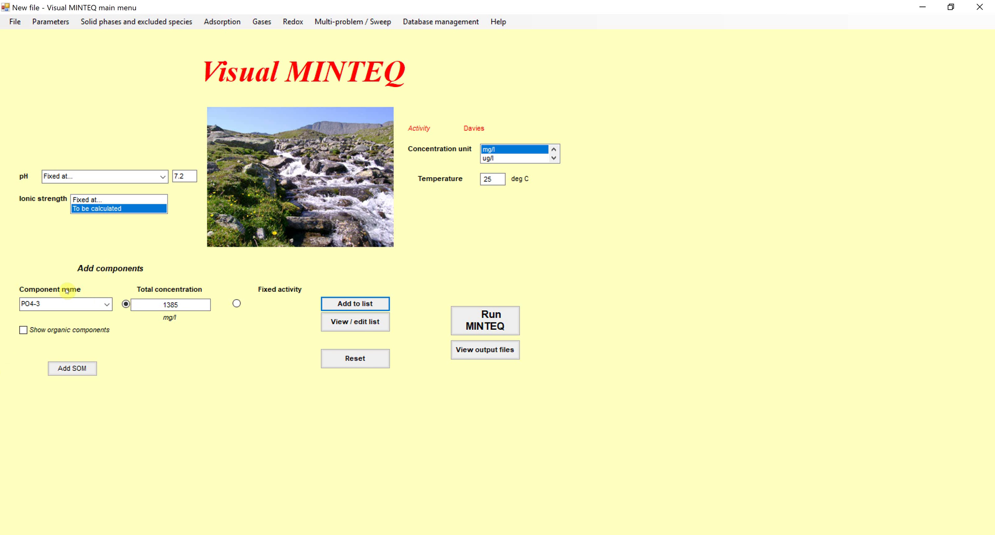
left_click(107, 305)
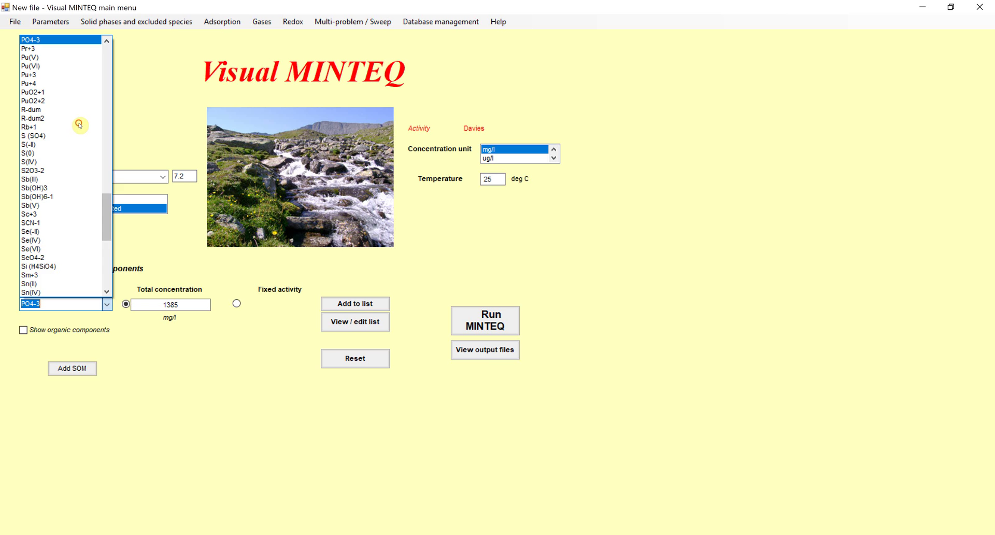
left_click(239, 21)
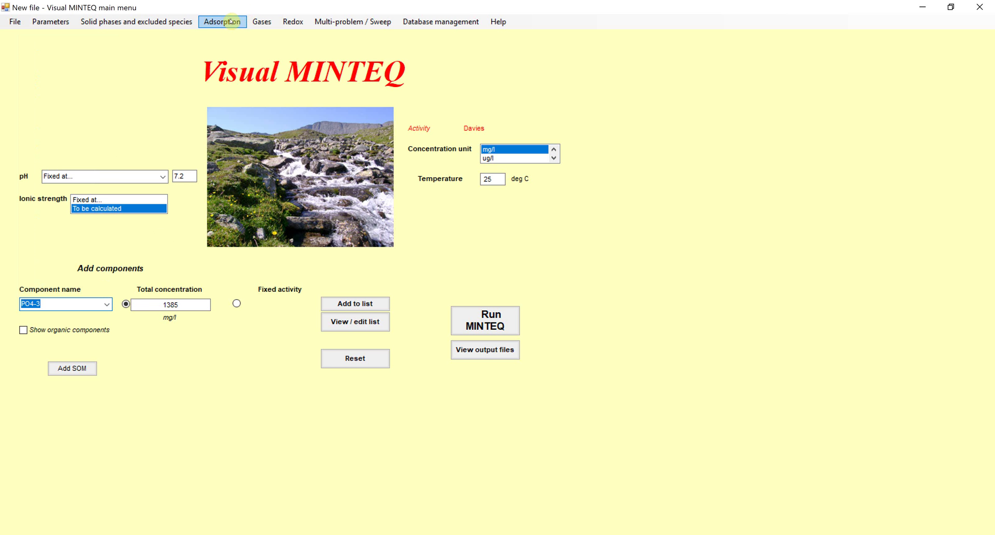
Open Surface complexation reactions and quit, erasing model parameters without specifying any surfaces.
left_click(231, 22)
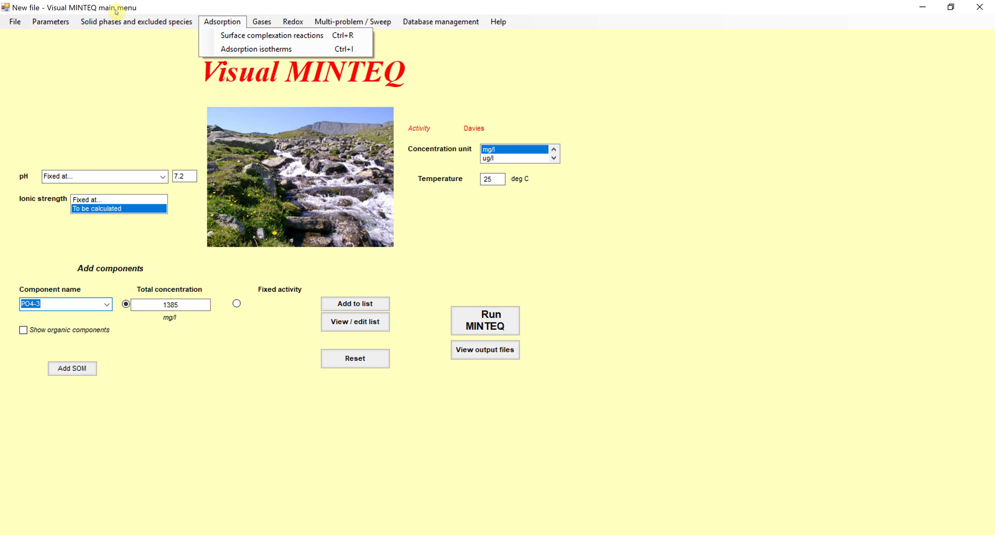
left_click(231, 35)
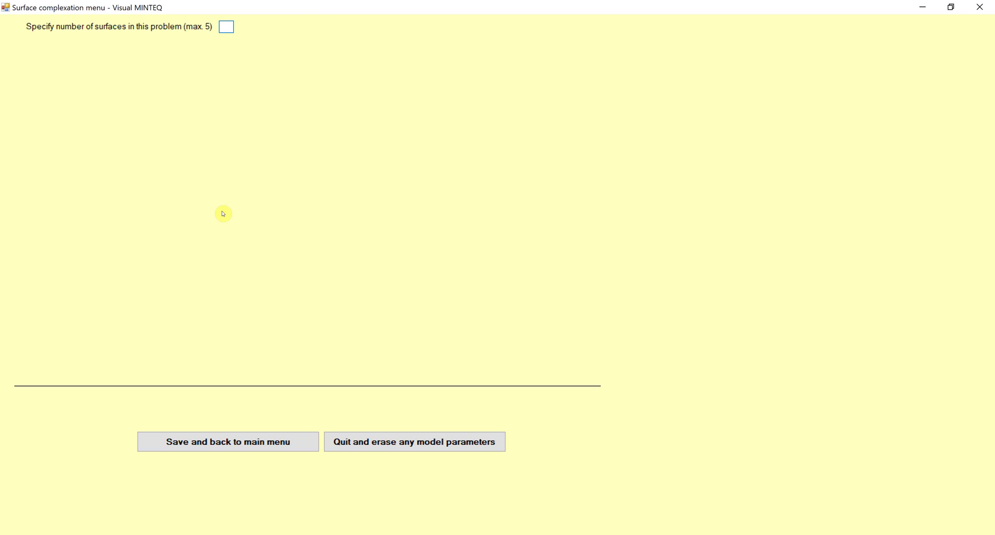
left_click(392, 447)
left_click(222, 21)
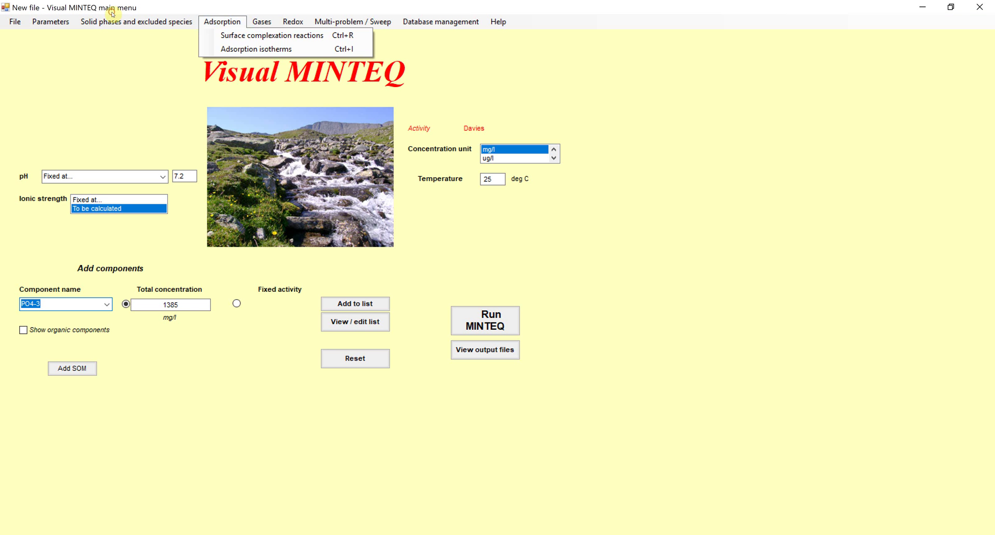
Select Freundlich as the model in the Adsorption isotherms settings.
left_click(226, 50)
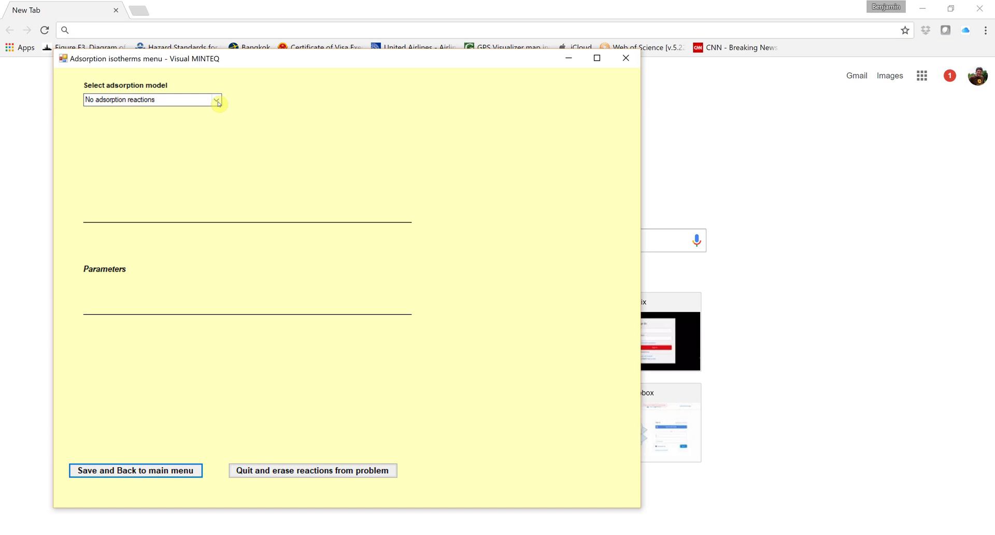
left_click(216, 100)
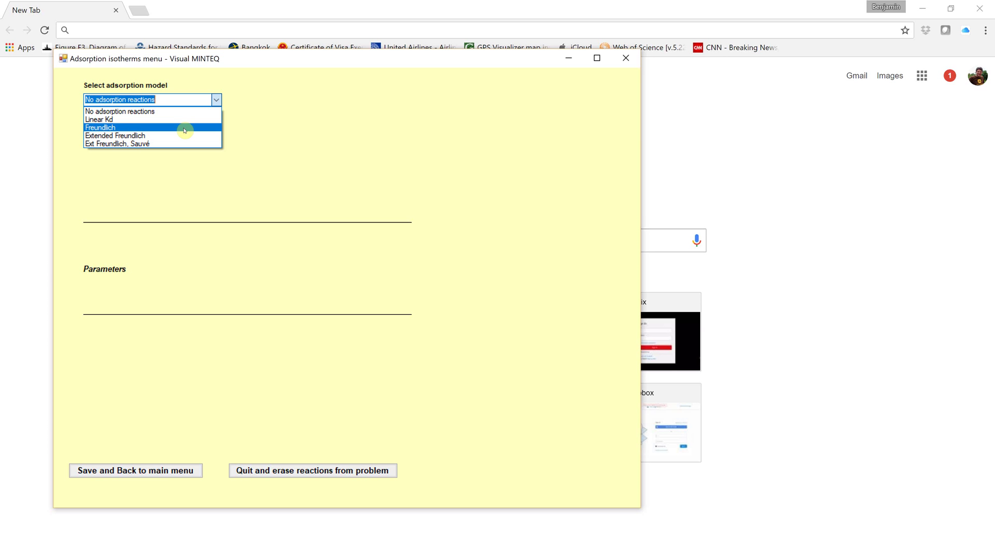
left_click(185, 130)
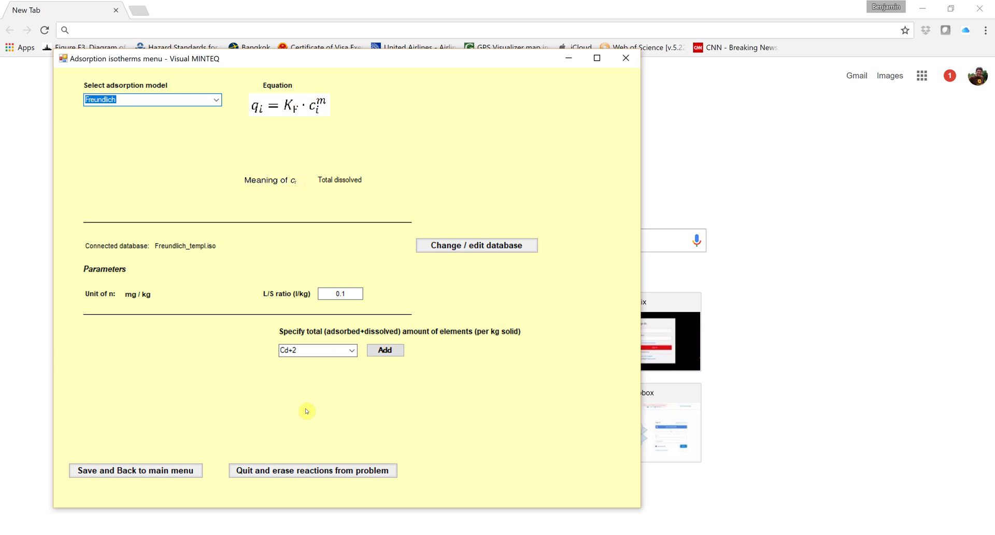
left_click(133, 238)
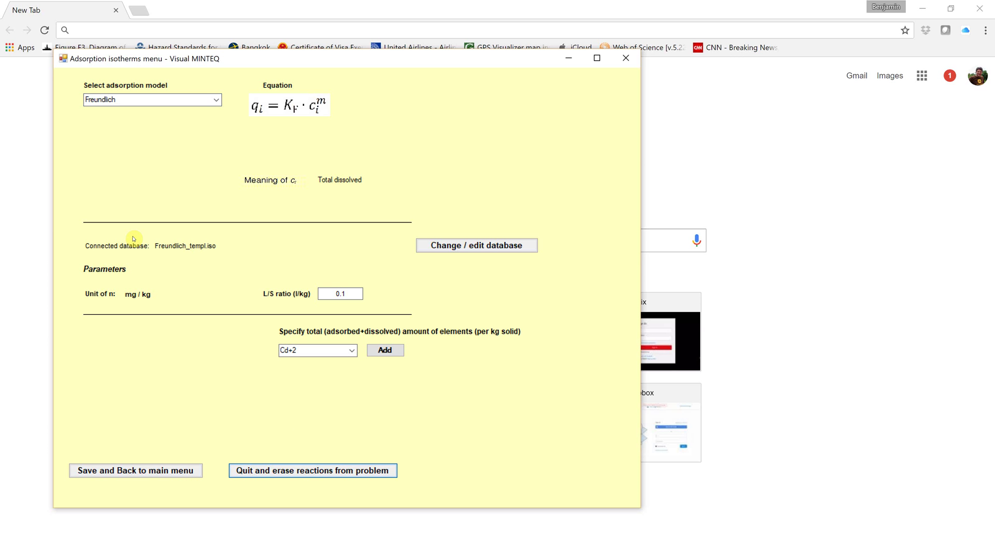
Close the Adsorption isotherms window and reopen Surface complexation reactions.
left_click(260, 470)
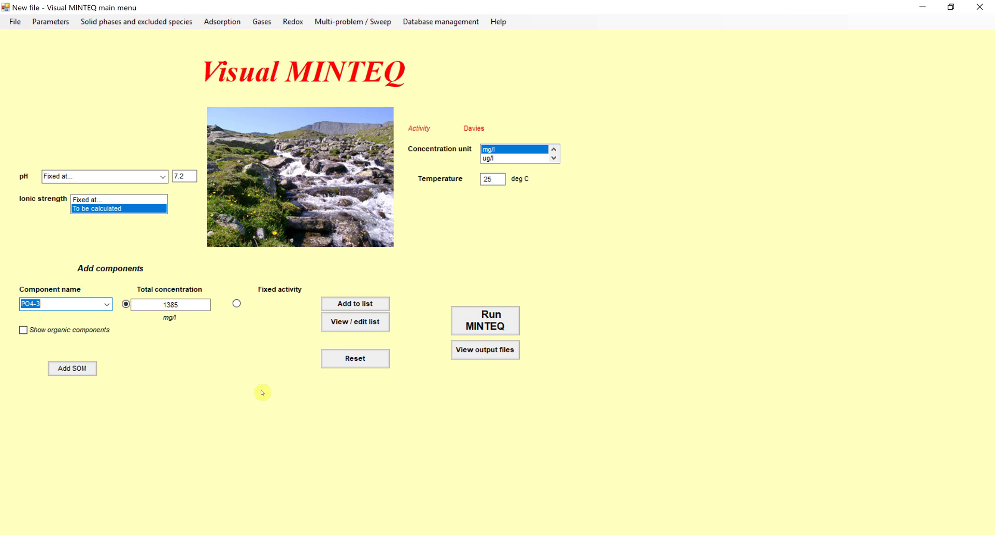
left_click(224, 22)
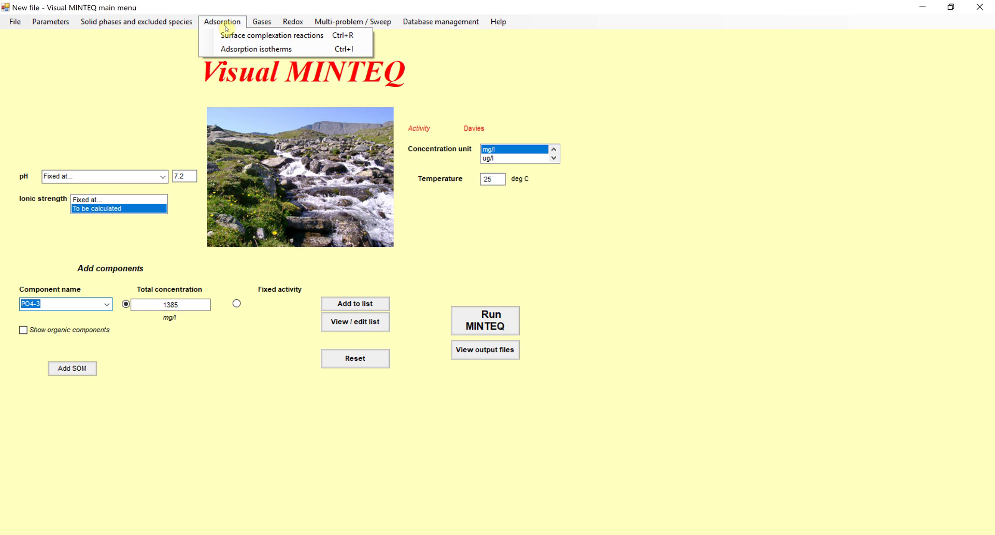
left_click(225, 37)
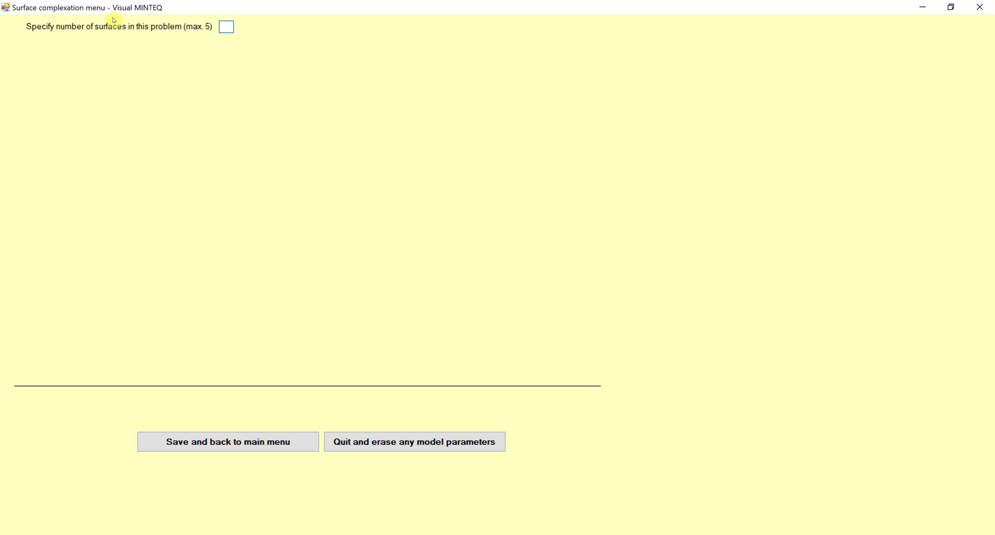
Enter 1 as the number of surfaces and expand the adsorption model list.
left_click(224, 27)
type("1")
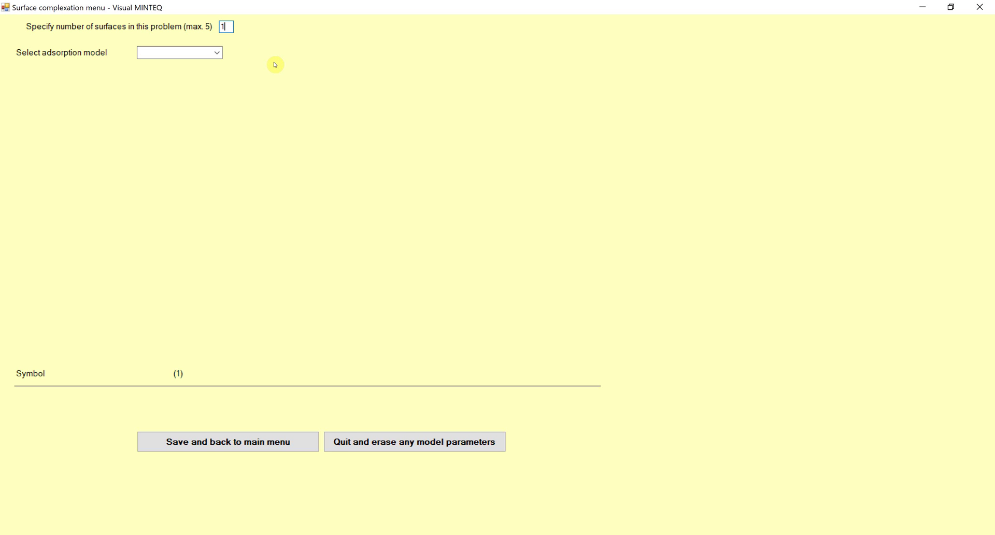
left_click(217, 53)
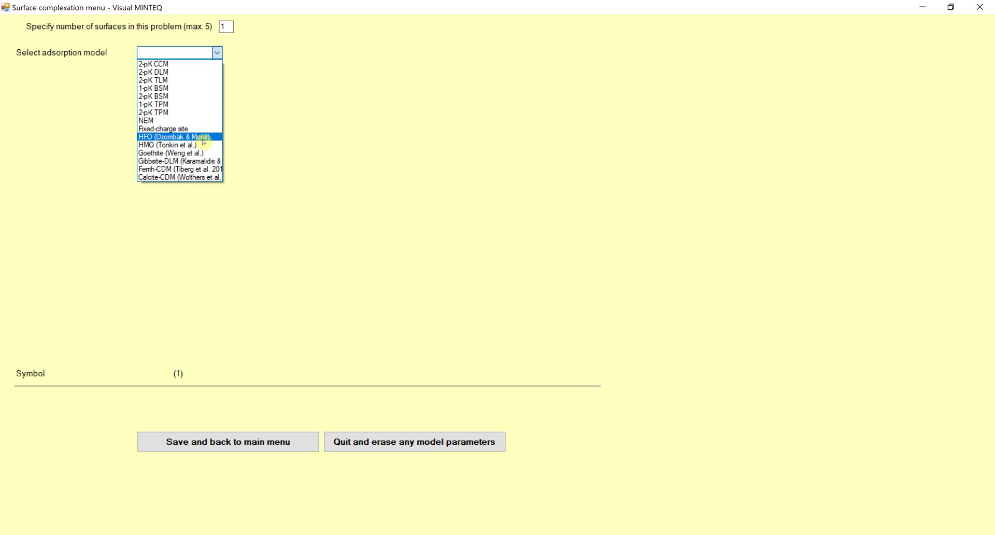
Select the 2-pK TLM model for surface (1) and go to its solid concentration field.
left_click(88, 41)
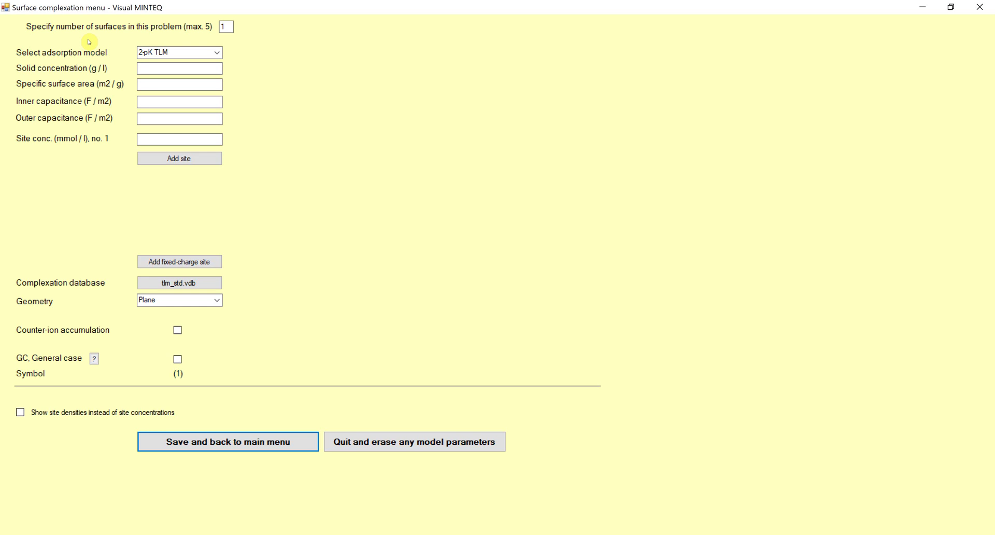
left_click(167, 68)
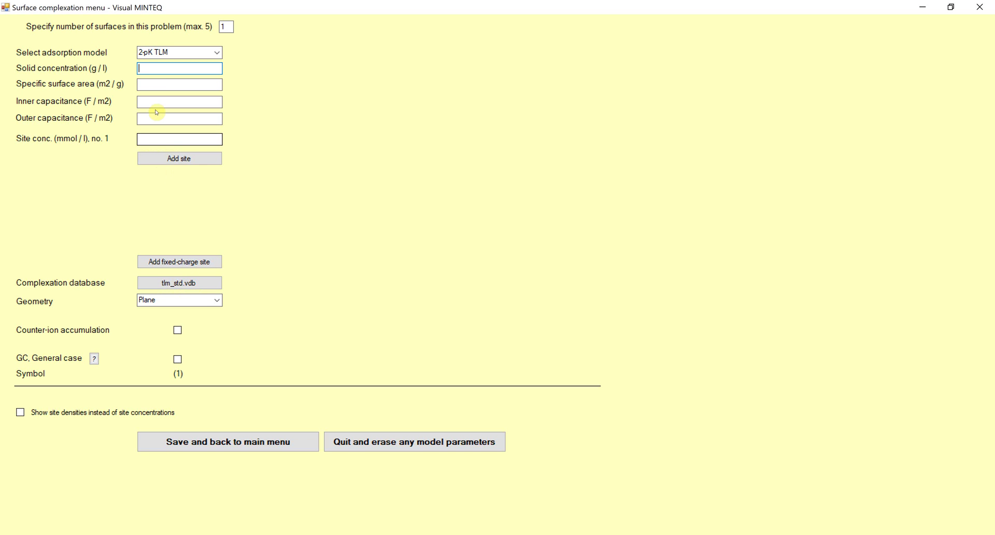
Enter solid concentration 6.5 g/l, surface area 500 m2/g, and capacitances 15 and 0.2 F/m2.
left_click(162, 68)
type("6.5")
left_click(171, 83)
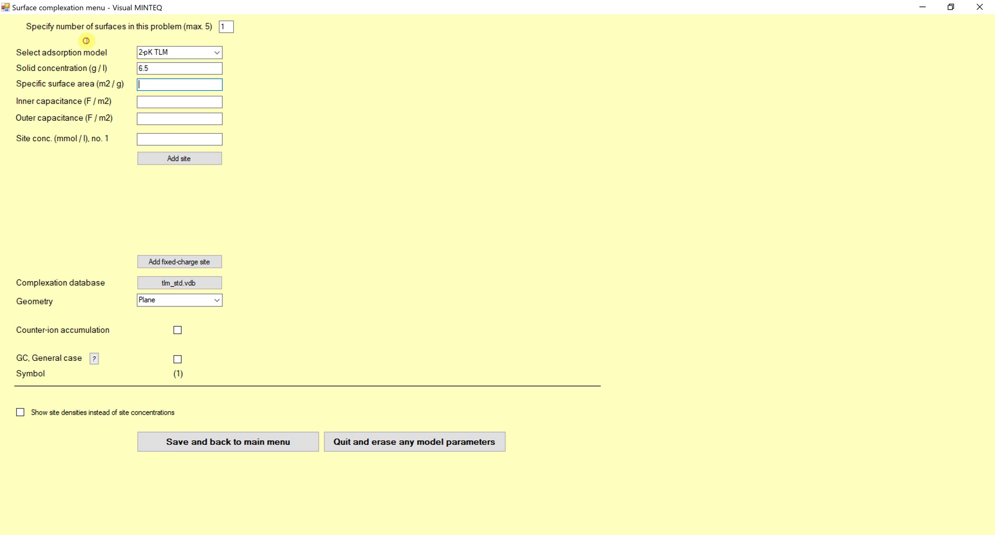
type("500")
key("Tab")
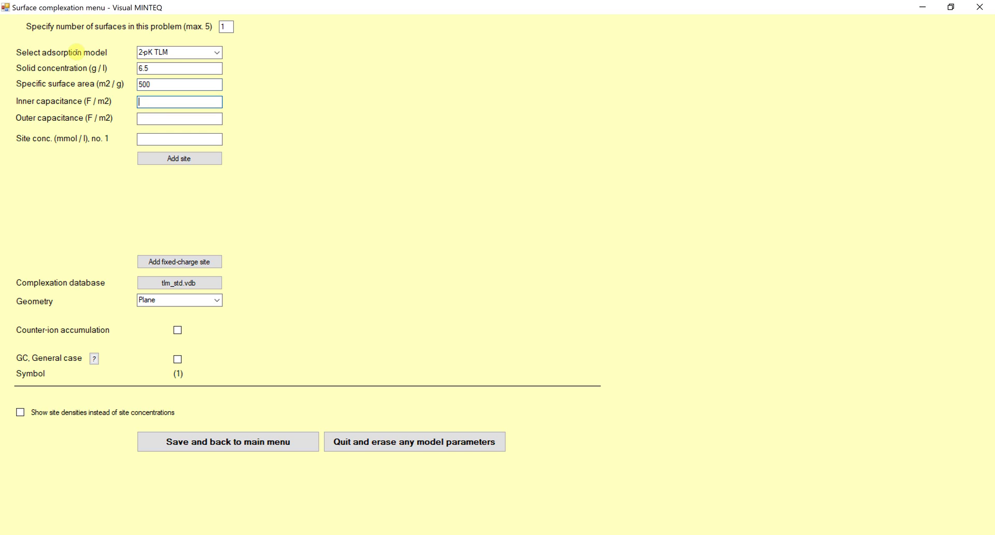
type("15")
key("Tab")
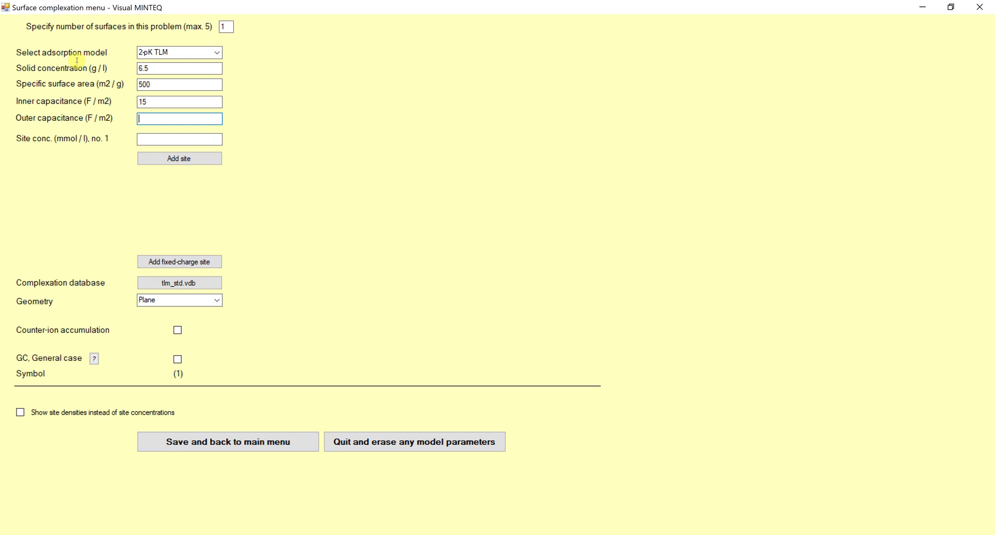
type("0.2")
left_click(160, 138)
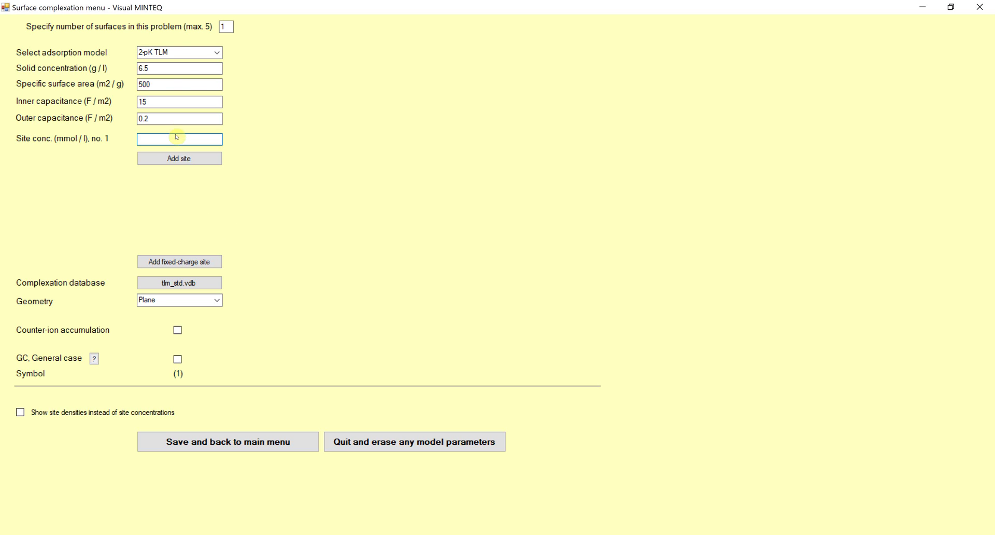
Erase the TLM surface, then set up one HFO (Dzombak & Morel) surface at 6.4 g/l.
left_click(338, 445)
left_click(224, 22)
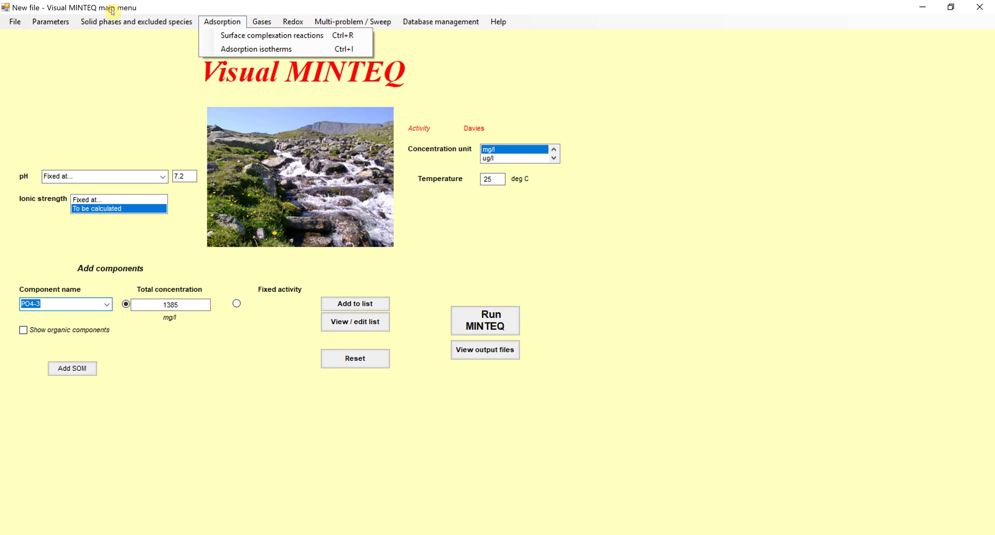
key("Return")
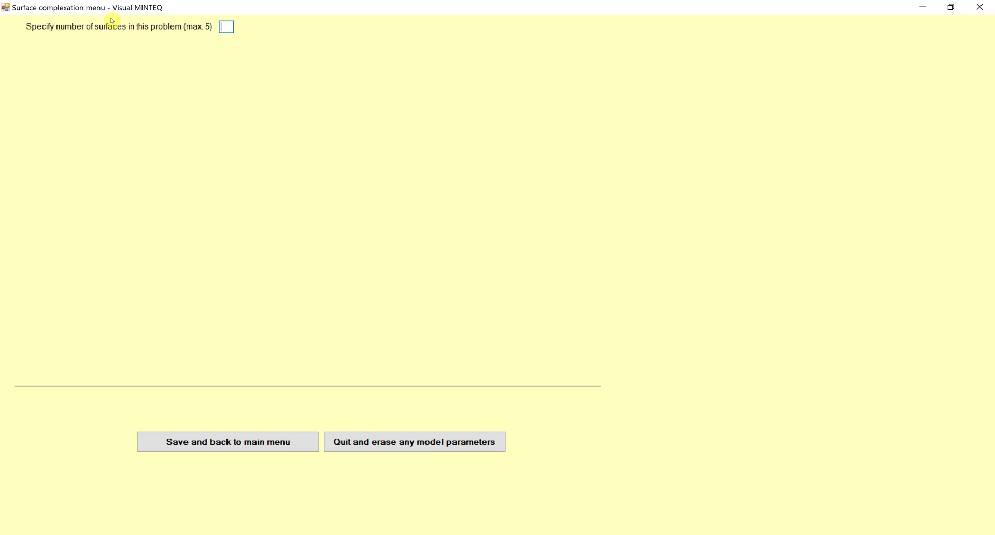
type("1")
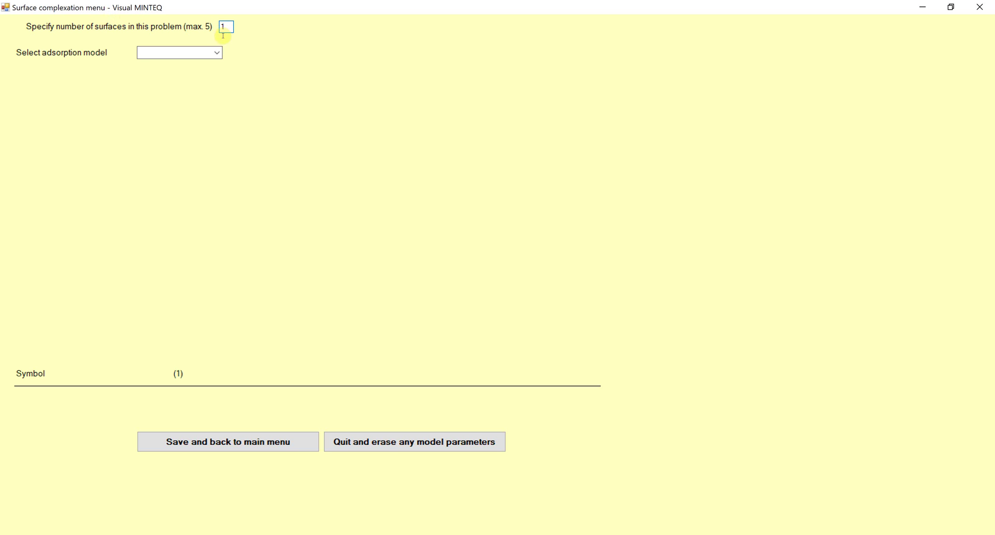
left_click(217, 52)
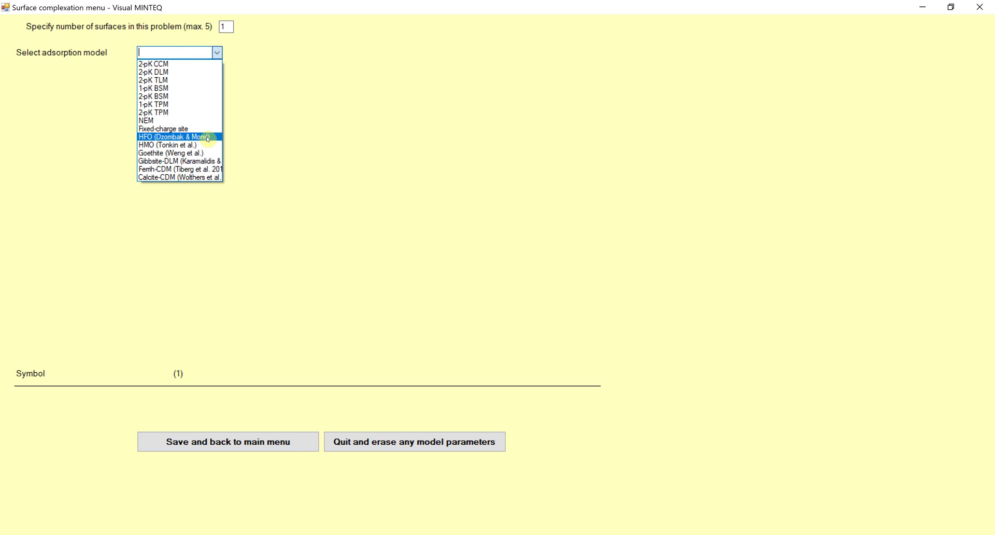
left_click(102, 69)
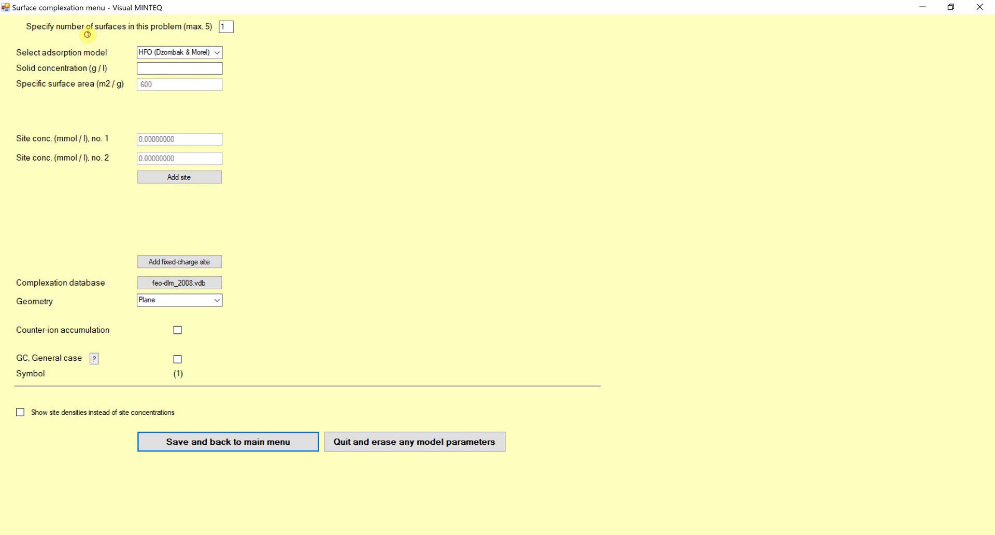
key("Tab")
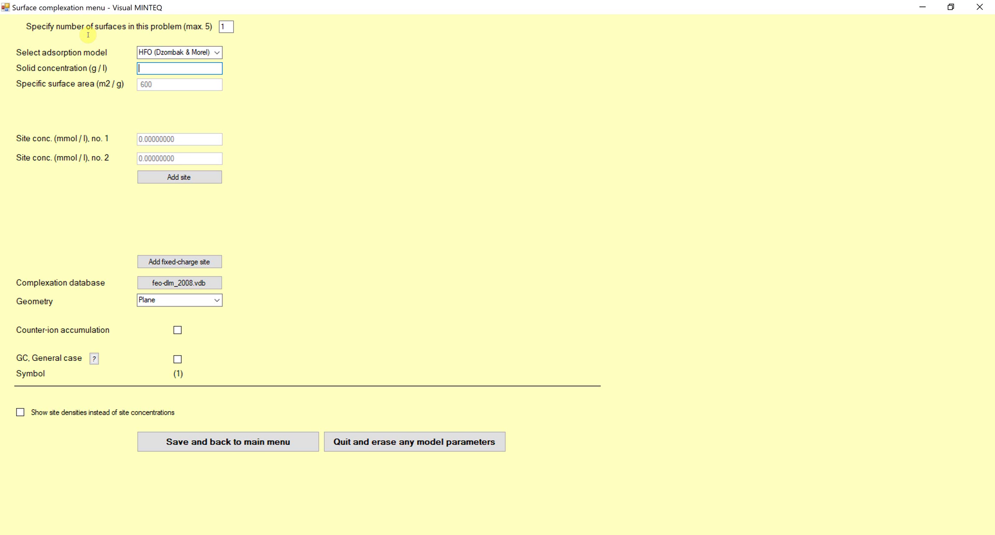
type("6.4")
left_click(193, 286)
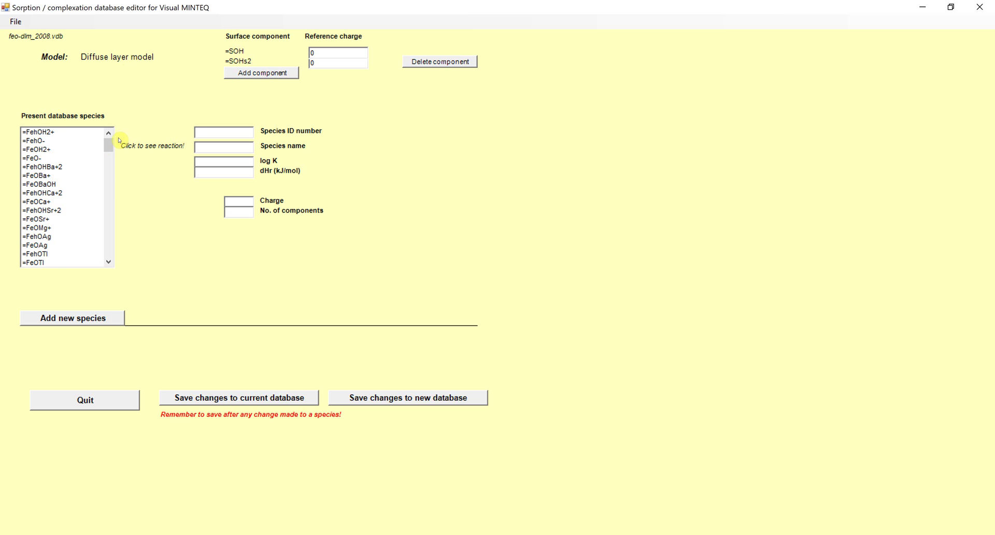
left_click_drag(108, 145, 115, 168)
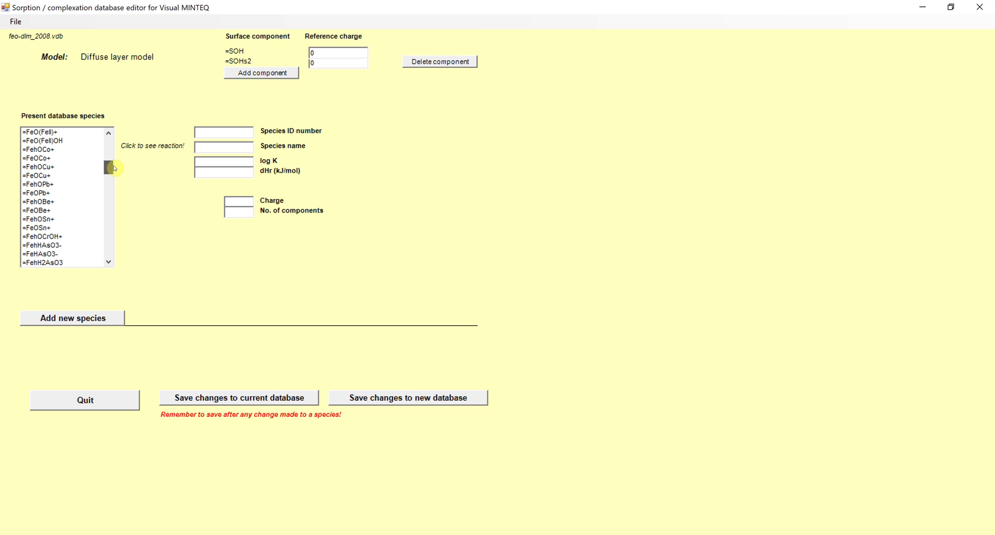
left_click_drag(115, 168, 115, 169)
key("Down")
key("Down")
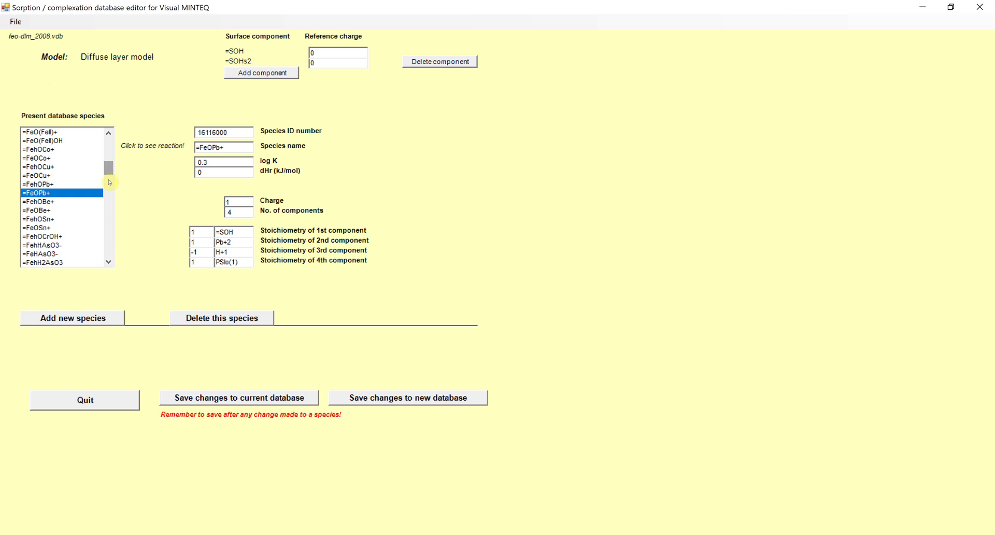
left_click_drag(110, 180, 110, 184)
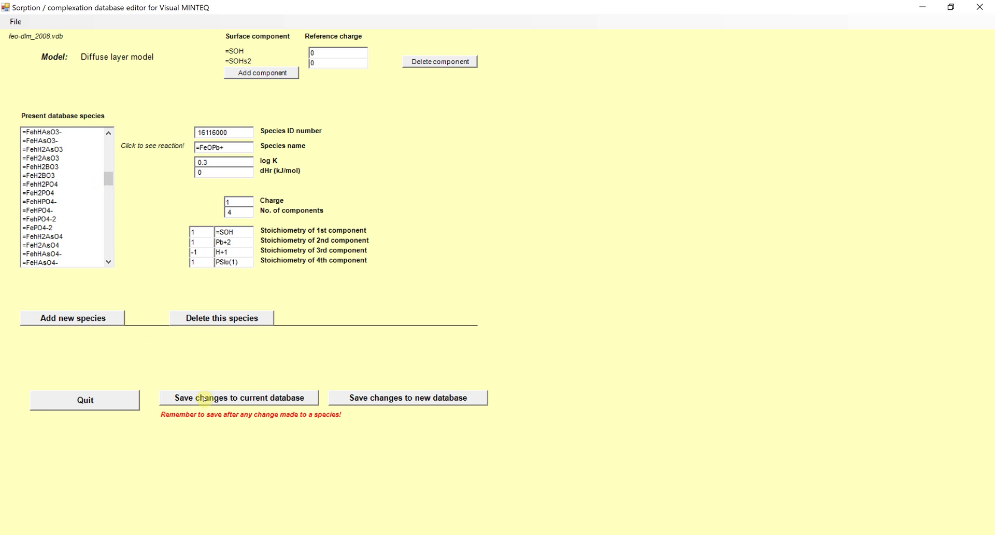
left_click(135, 396)
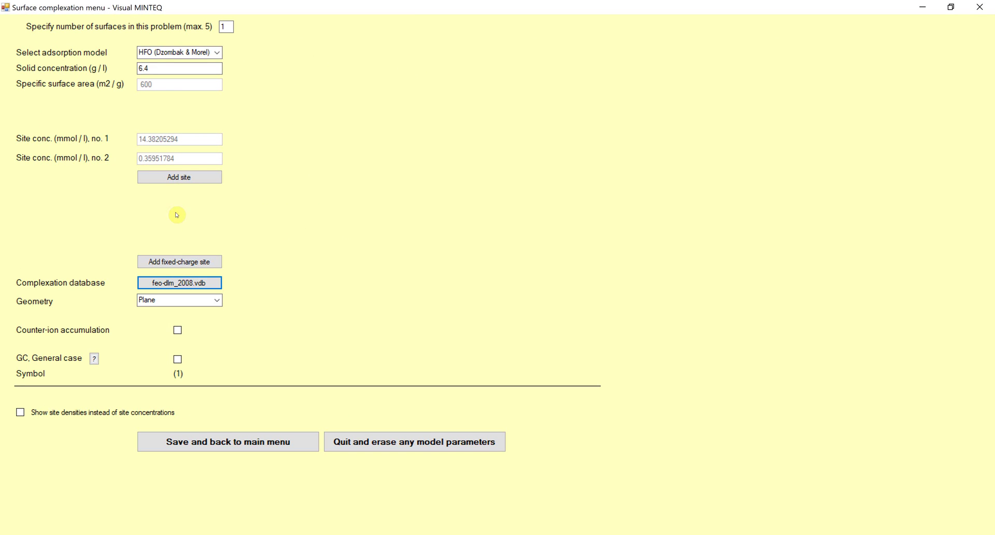
Save the HFO surface settings and run MINTEQ, giving pH 7.200, ionic strength 0.0122 in 19 iterations.
left_click(268, 443)
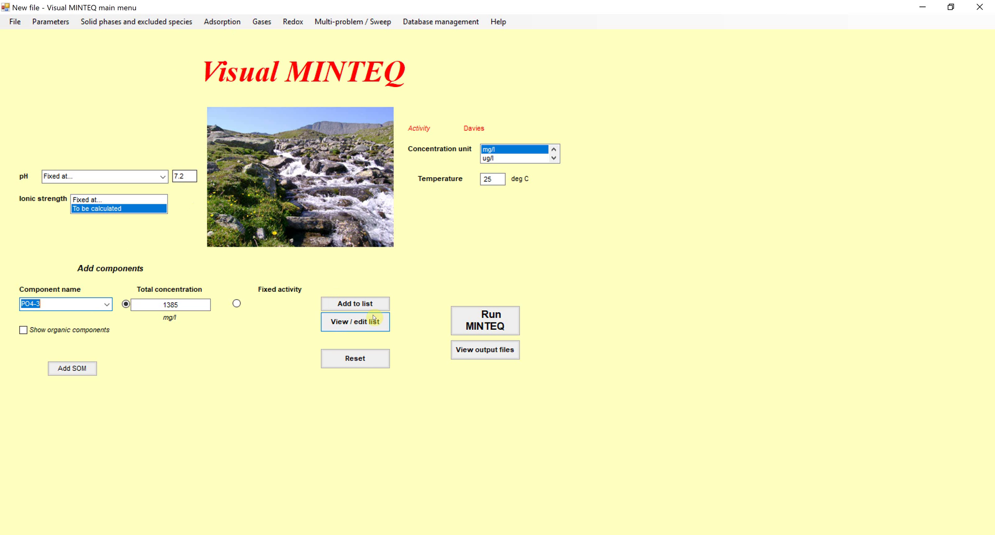
left_click(472, 322)
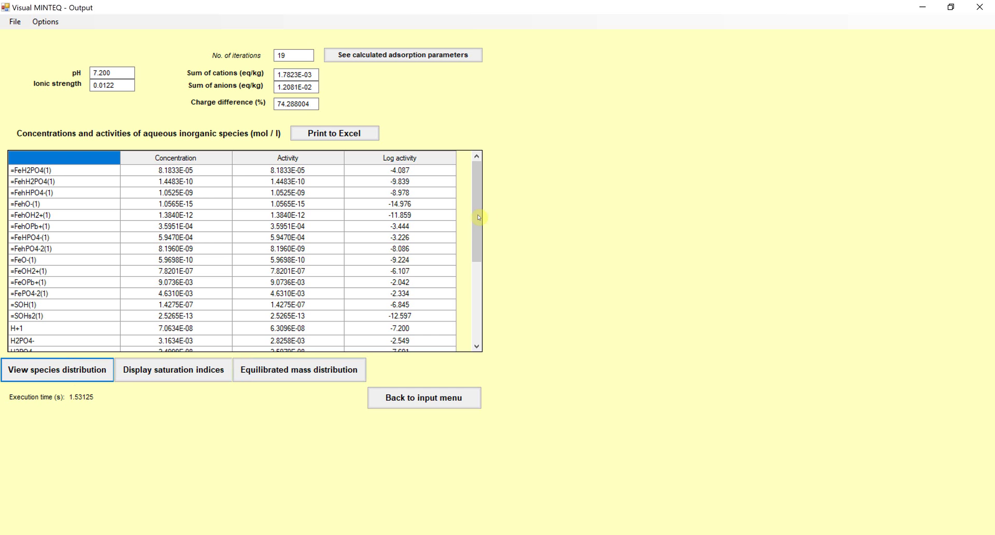
Scroll the species table, then show saturation indices: hydroxylpyromorphite 30.097 and Pb3(PO4)2(s) 18.050.
left_click_drag(479, 228, 476, 200)
left_click_drag(477, 250, 476, 325)
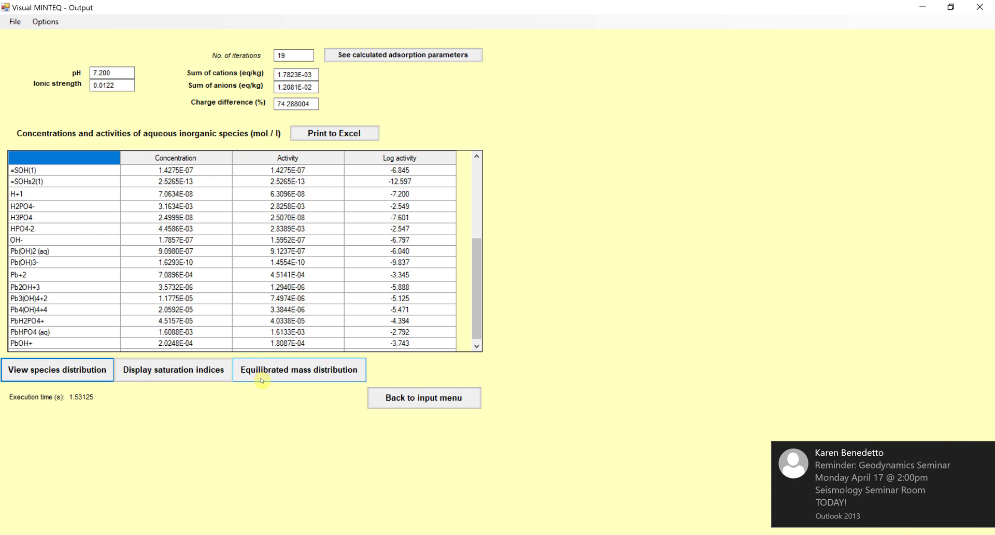
left_click(223, 371)
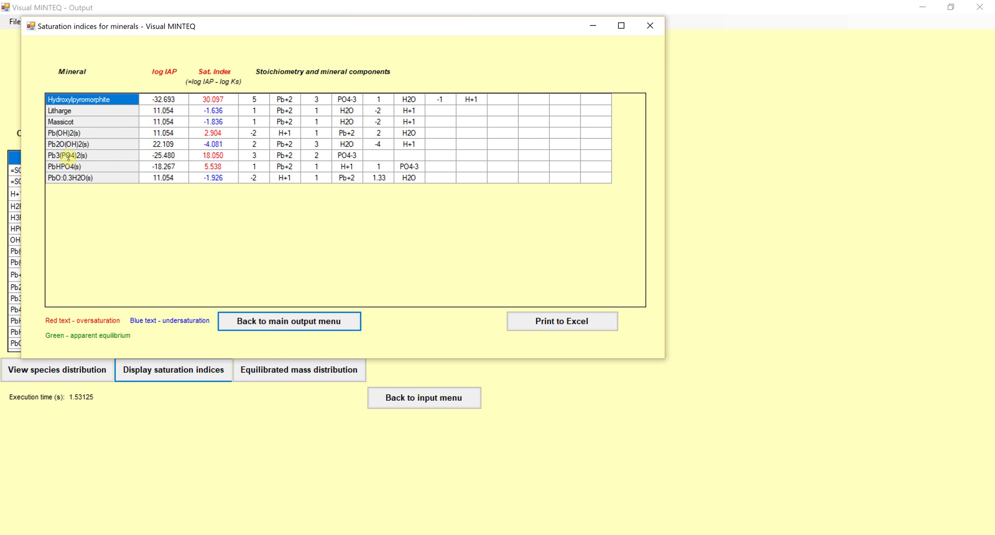
Highlight the Pb3(PO4)2(s) and Hydroxylpyromorphite rows, then go back to the main output results.
key("Down")
key("Down")
key("Down")
key("Down")
key("Down")
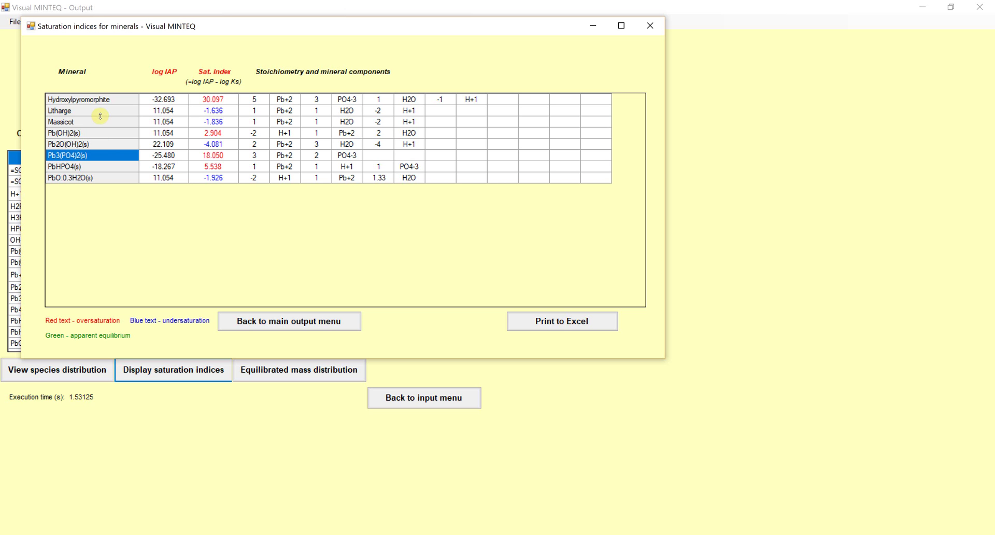
key("ctrl+Home")
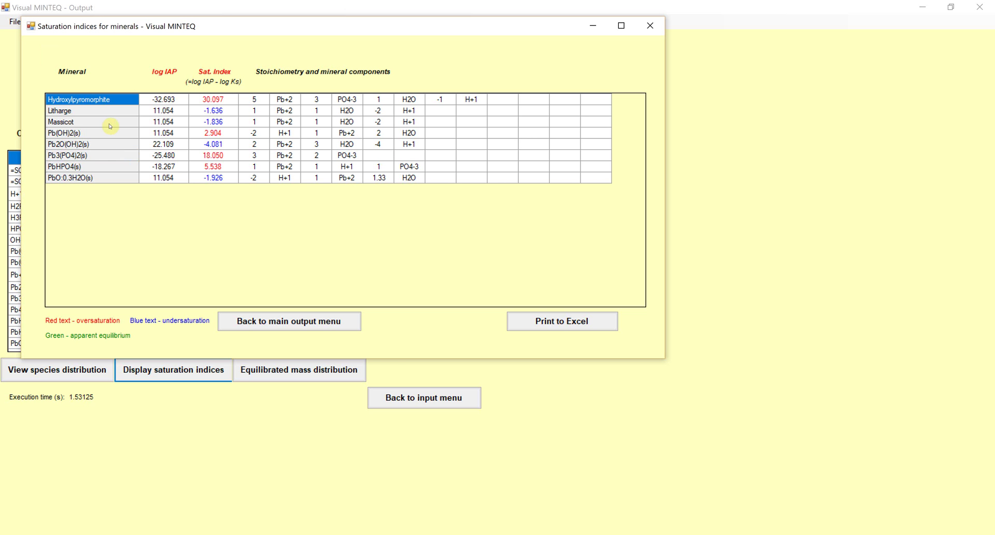
left_click(308, 325)
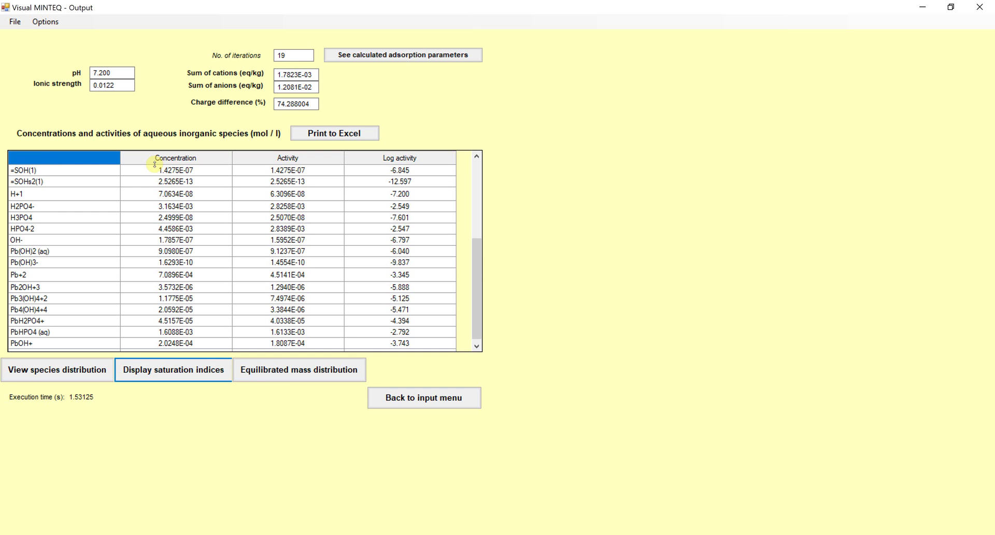
left_click(283, 379)
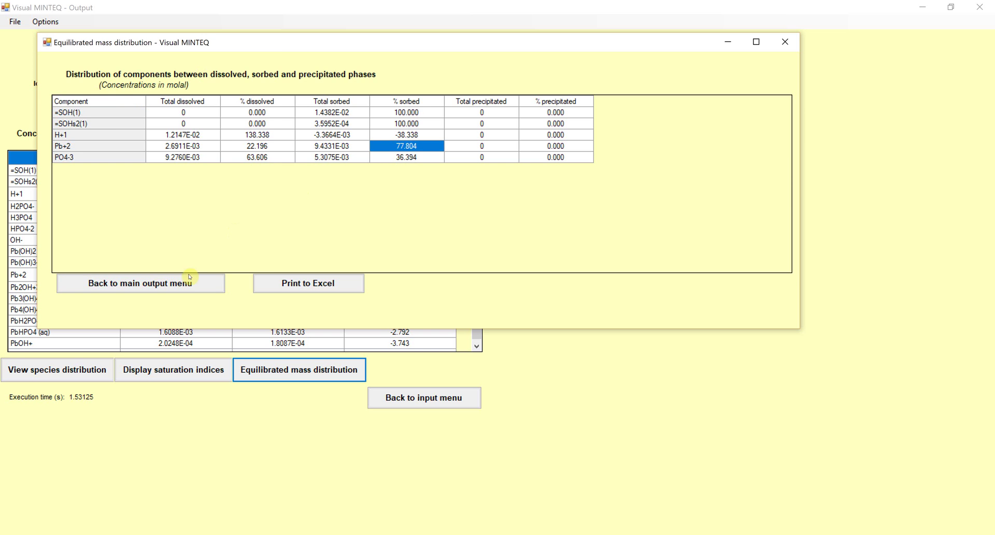
key("Escape")
left_click(290, 377)
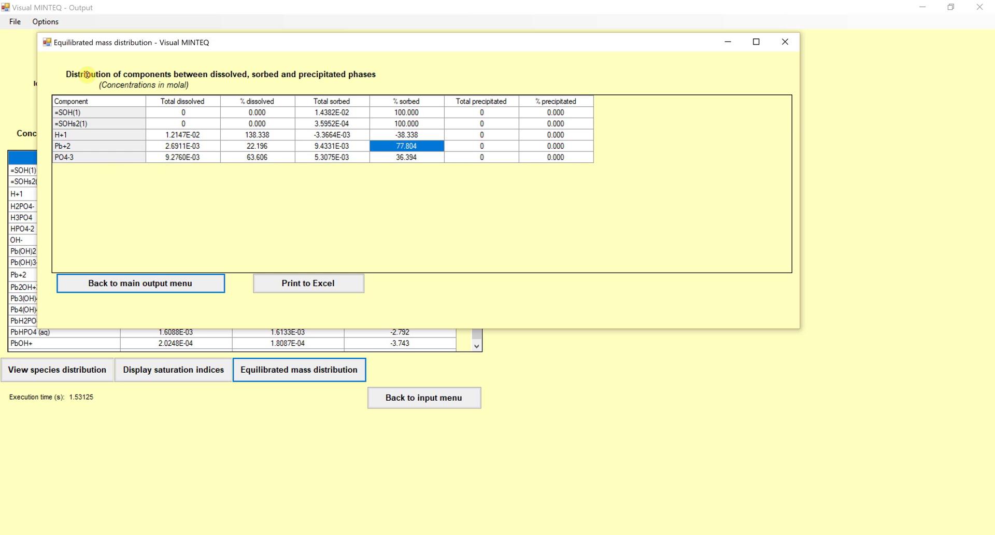
left_click(174, 147)
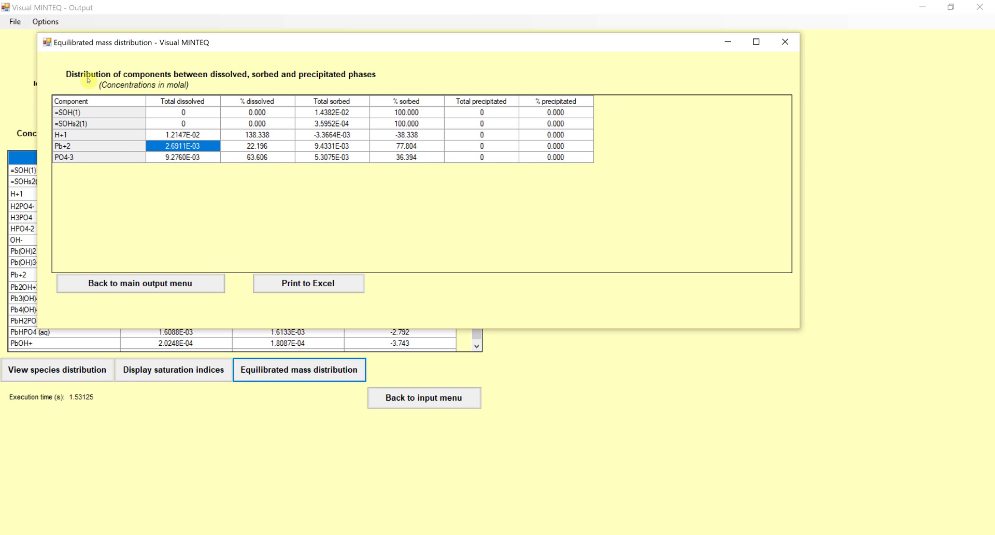
key("Down")
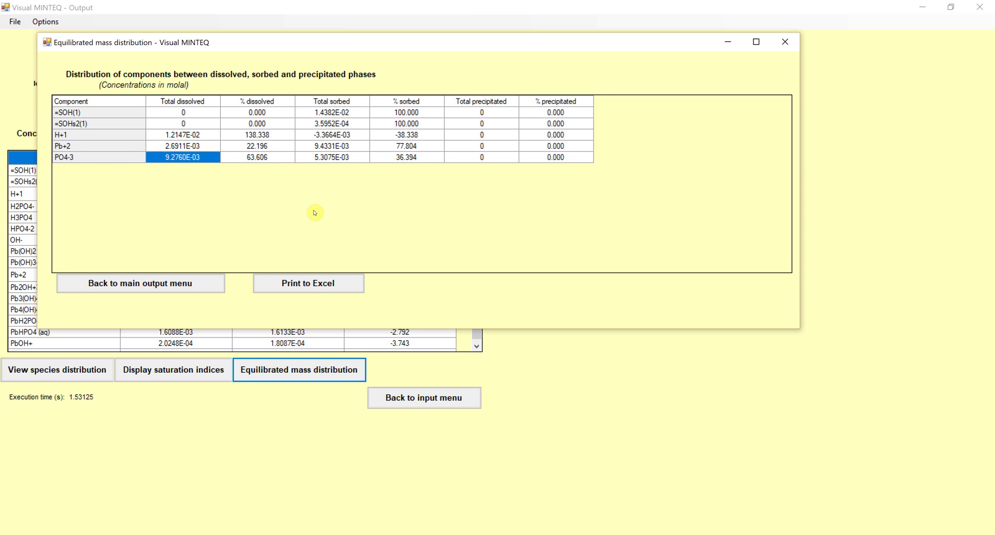
left_click(212, 283)
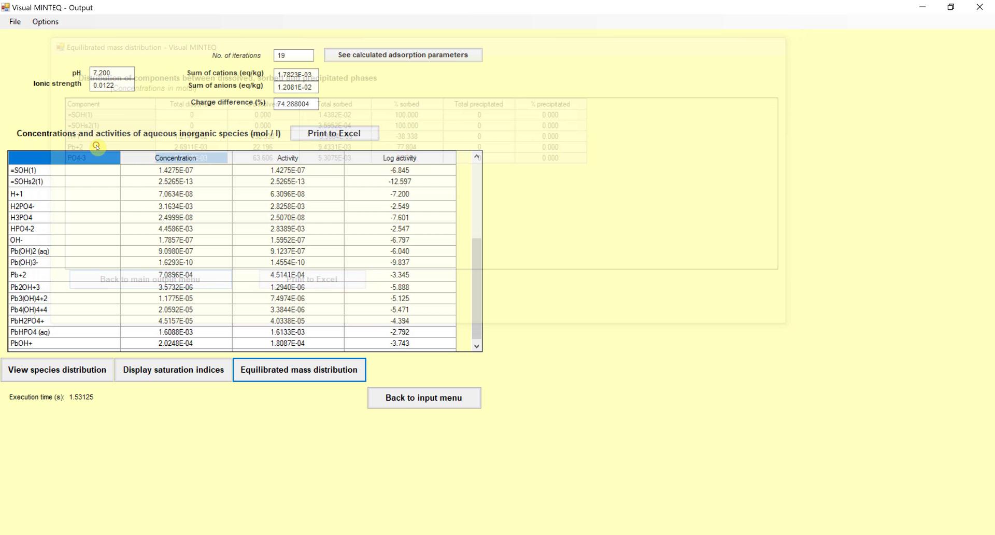
Back on the input screen, add Pb3(PO4)2(s) with log Ks -43.53 as a possible solid phase.
left_click(399, 397)
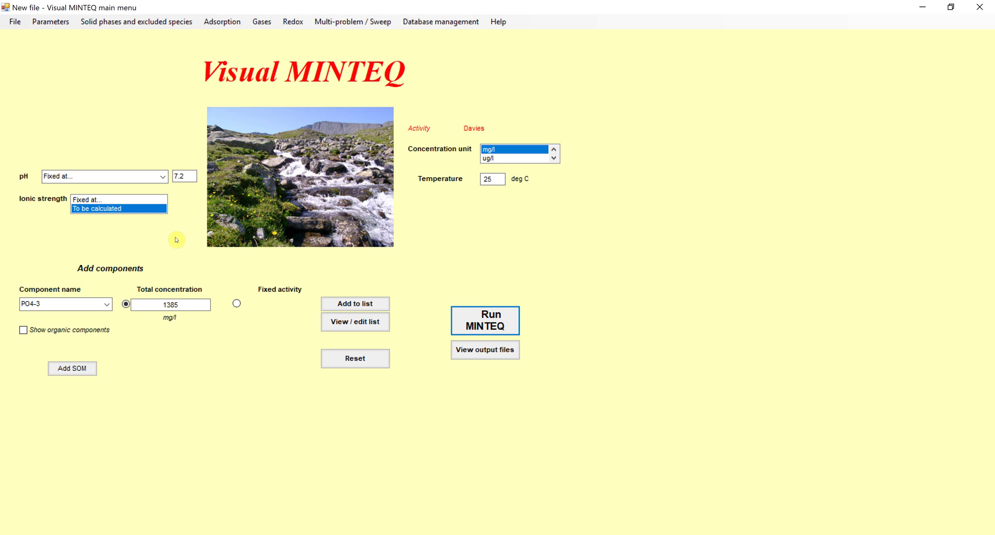
left_click(139, 22)
left_click(139, 62)
left_click(155, 151)
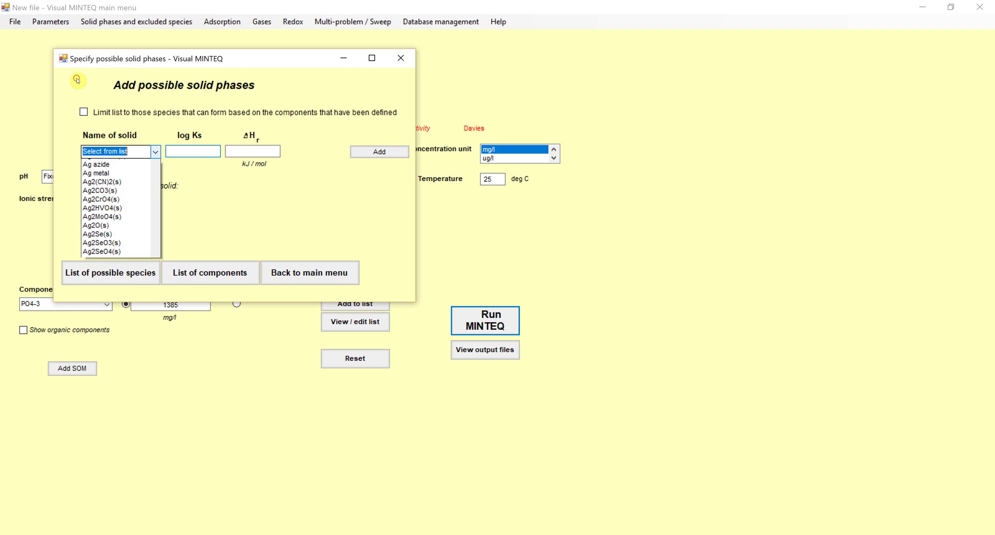
left_click_drag(155, 175, 164, 336)
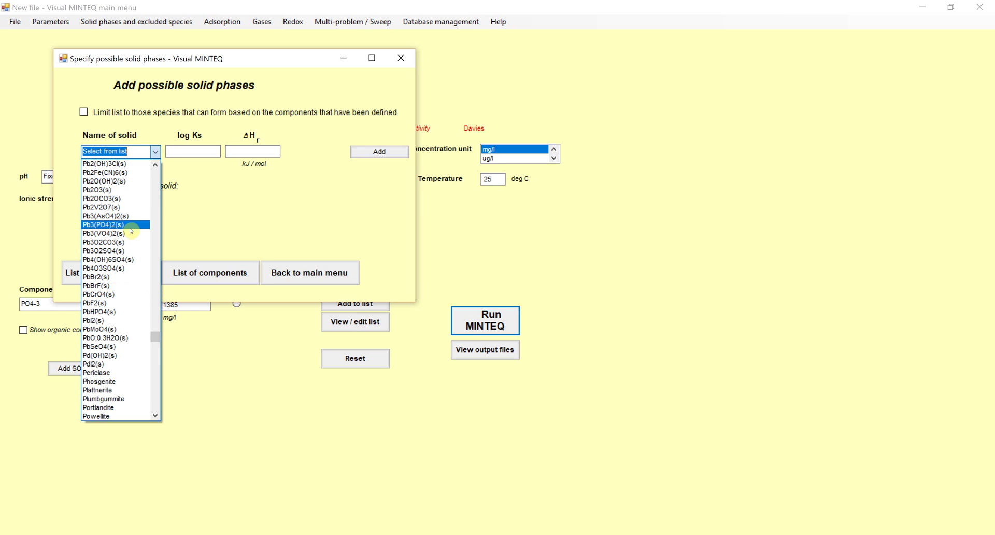
left_click(104, 224)
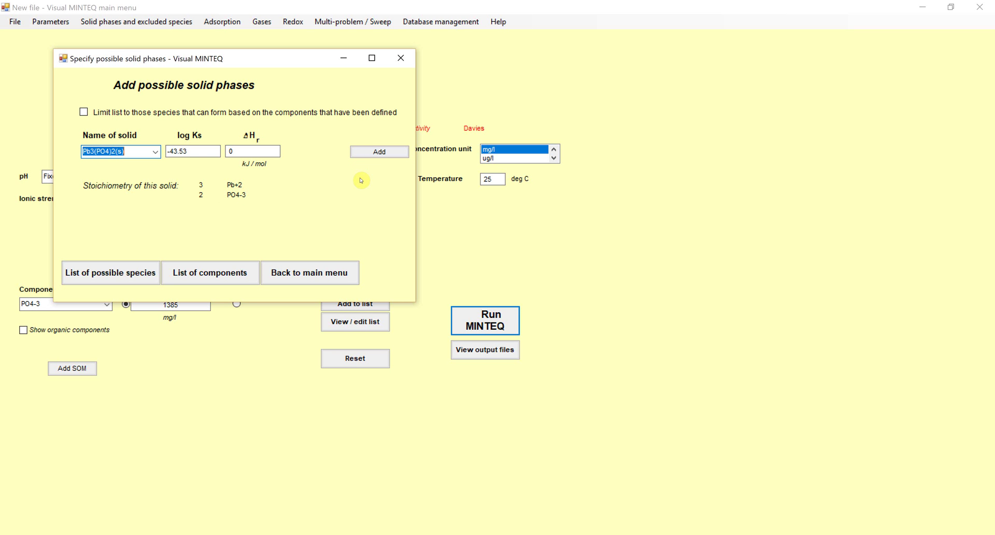
left_click(373, 151)
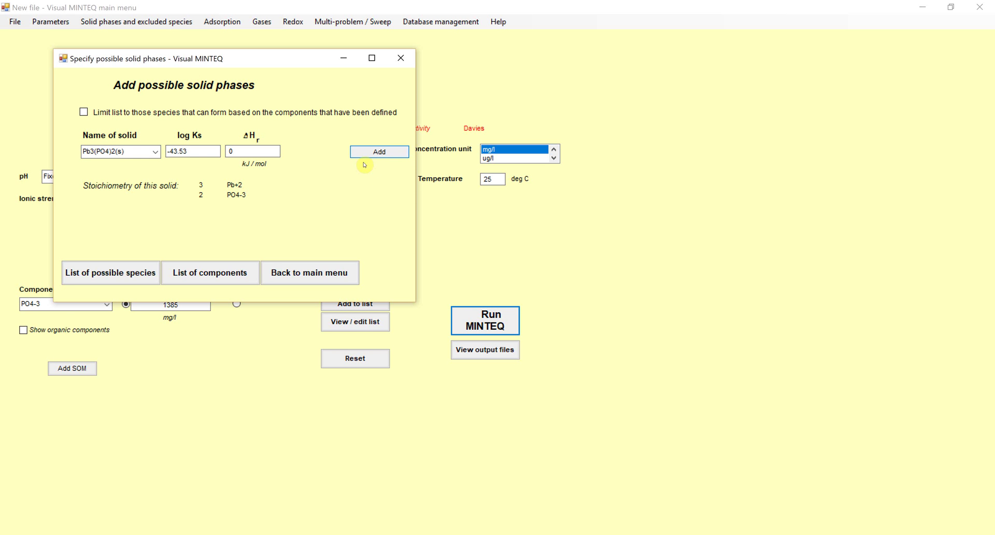
Rerun MINTEQ and check the amount of precipitated finite solids.
left_click(267, 273)
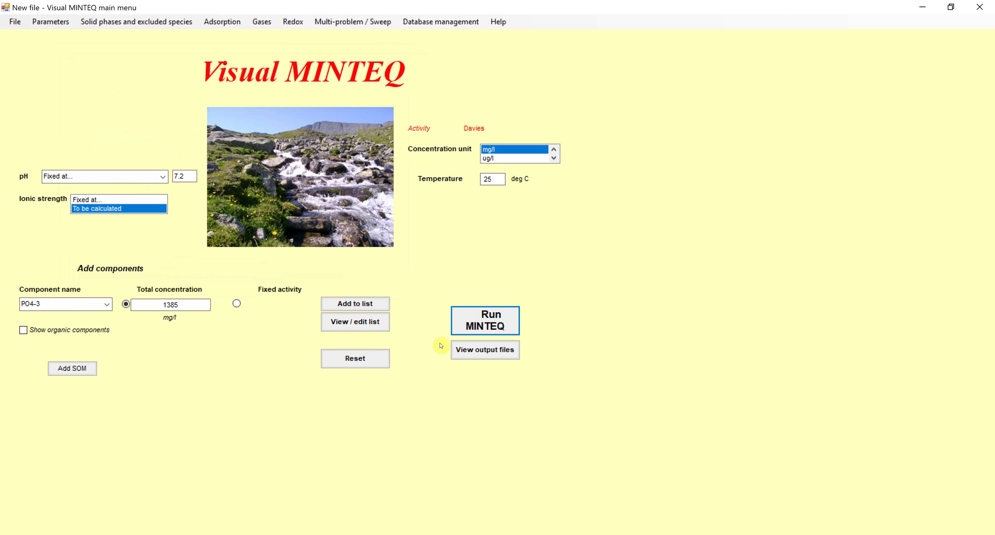
key("Return")
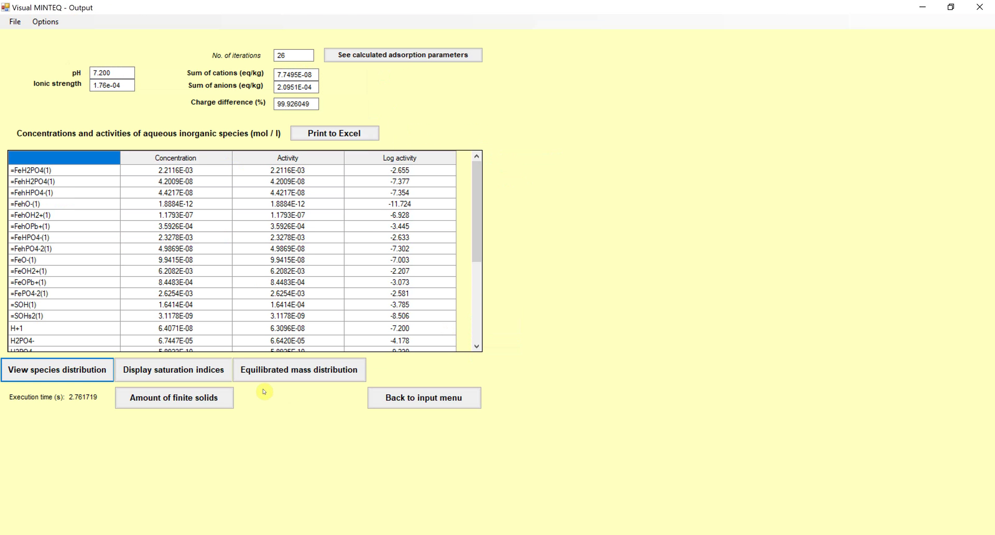
left_click(208, 398)
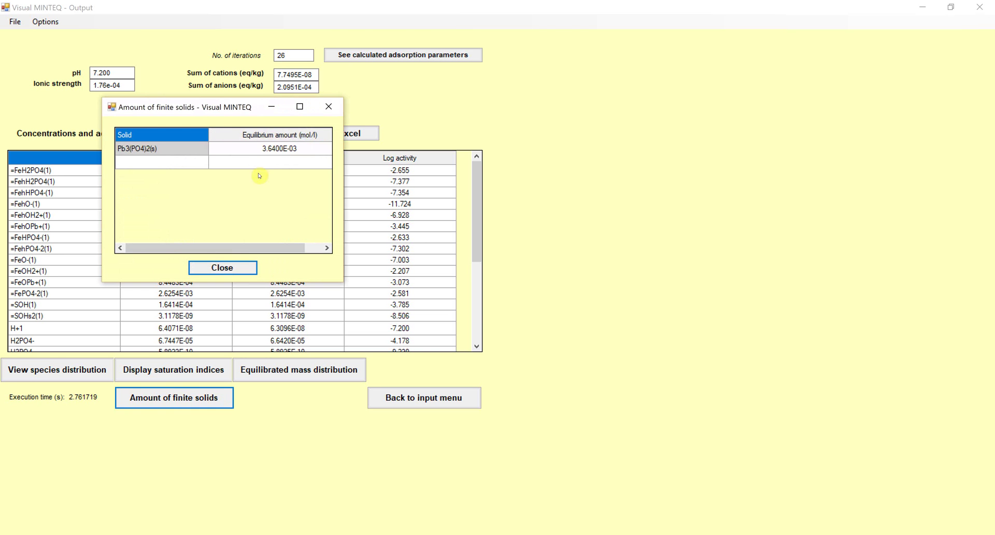
left_click(121, 137)
left_click(222, 267)
Review the dissolved, sorbed and precipitated distribution for Pb+2, then return to the input menu.
left_click(260, 368)
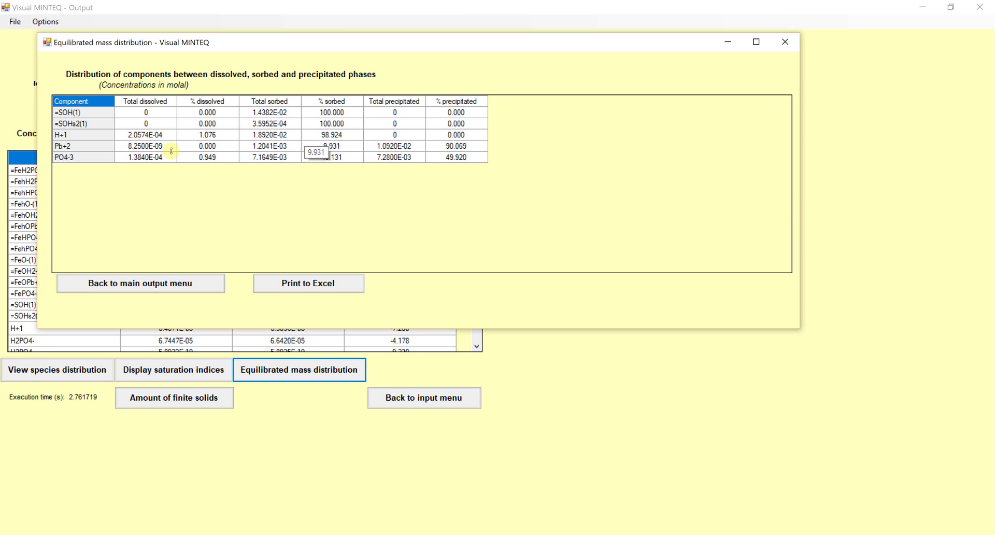
left_click(148, 149)
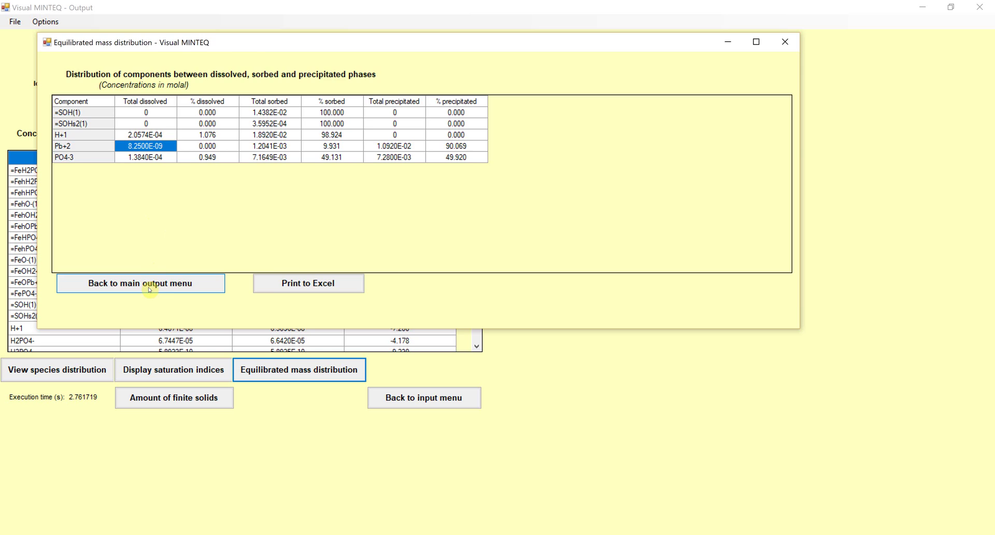
left_click(149, 289)
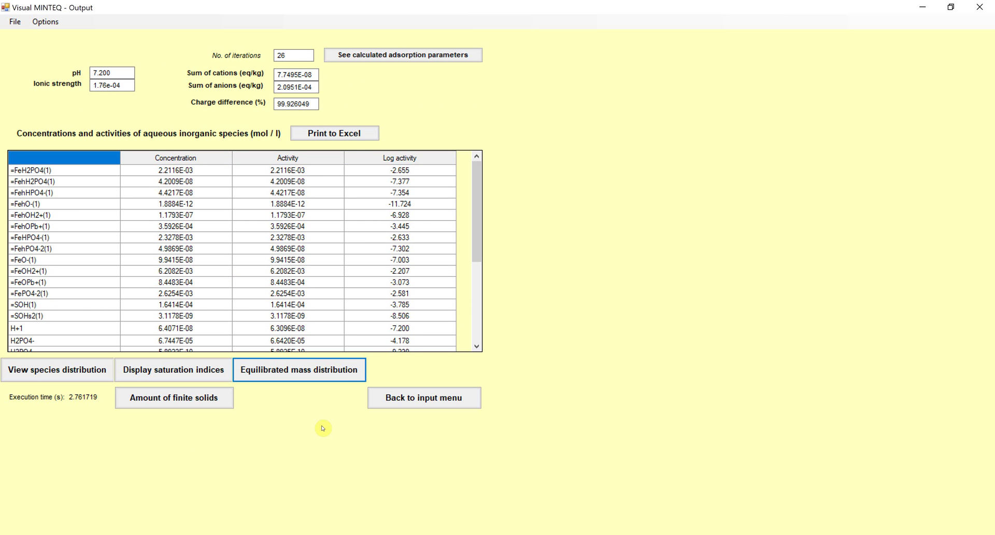
left_click(410, 398)
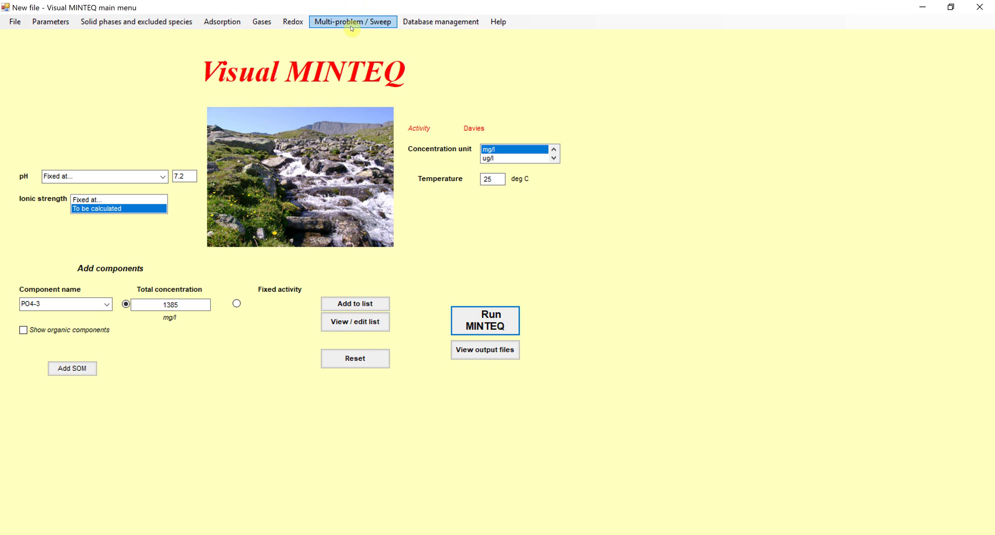
Look over the possible solid phases settings and close them without choosing a solid.
left_click(138, 21)
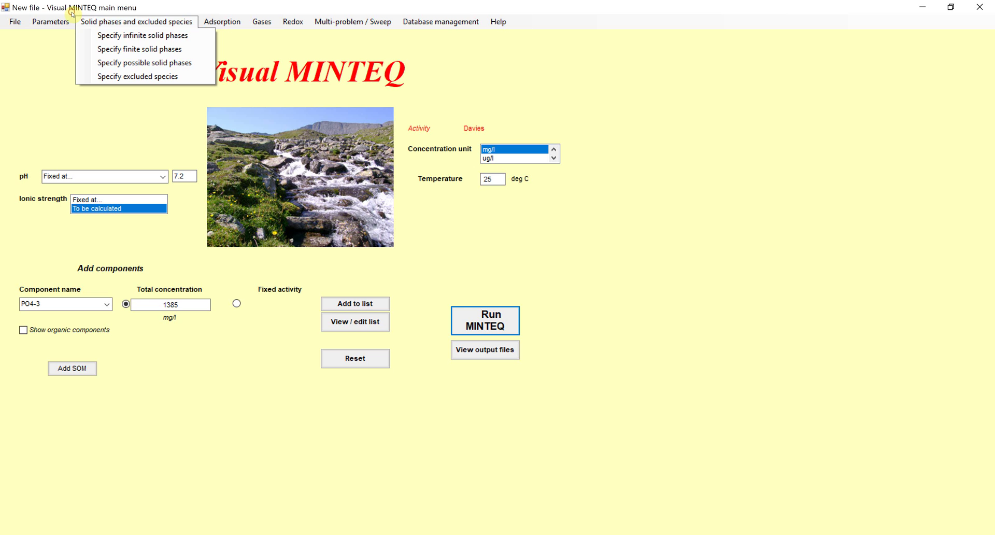
left_click(151, 63)
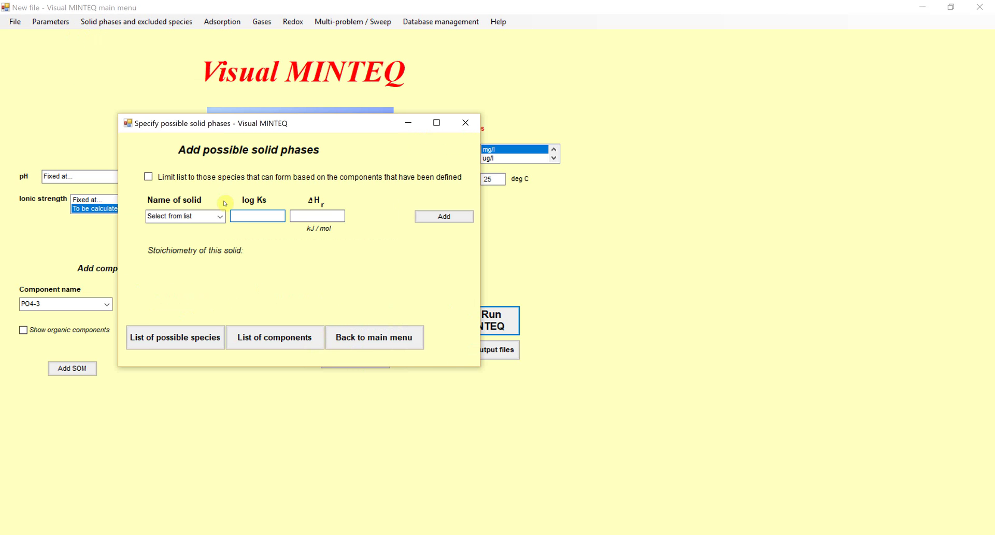
left_click(218, 217)
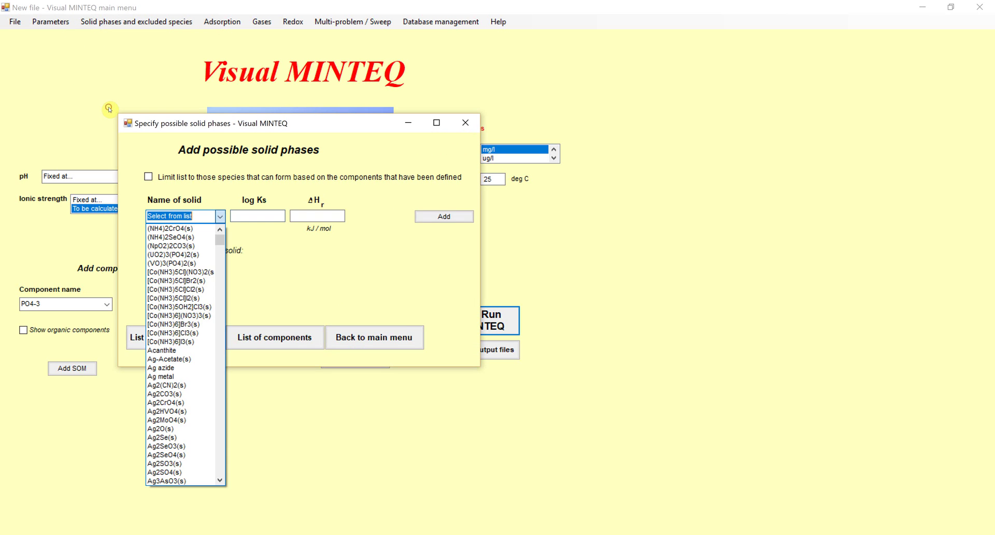
left_click(219, 226)
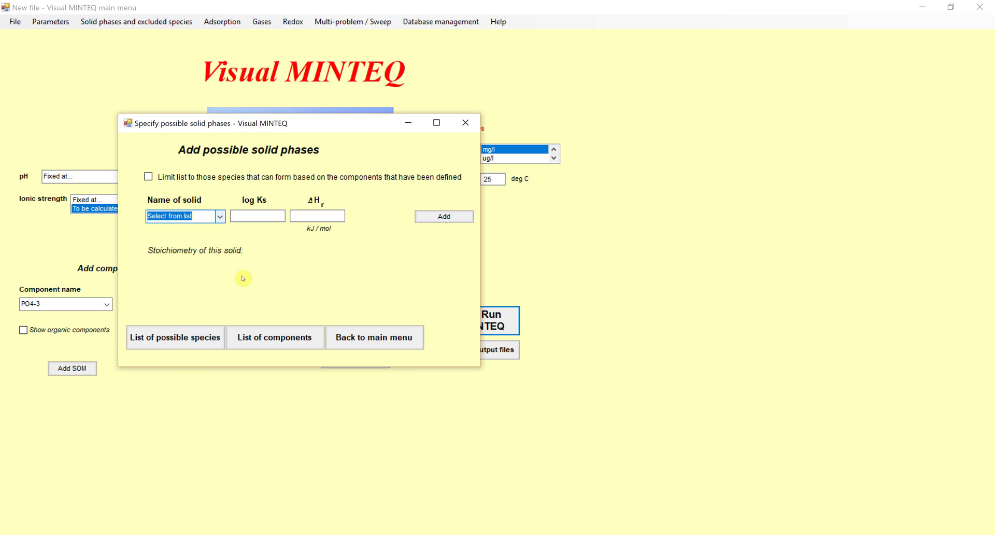
left_click(349, 338)
Delete Pb3(PO4)2(s) from the list of possible species and close that window.
key("Return")
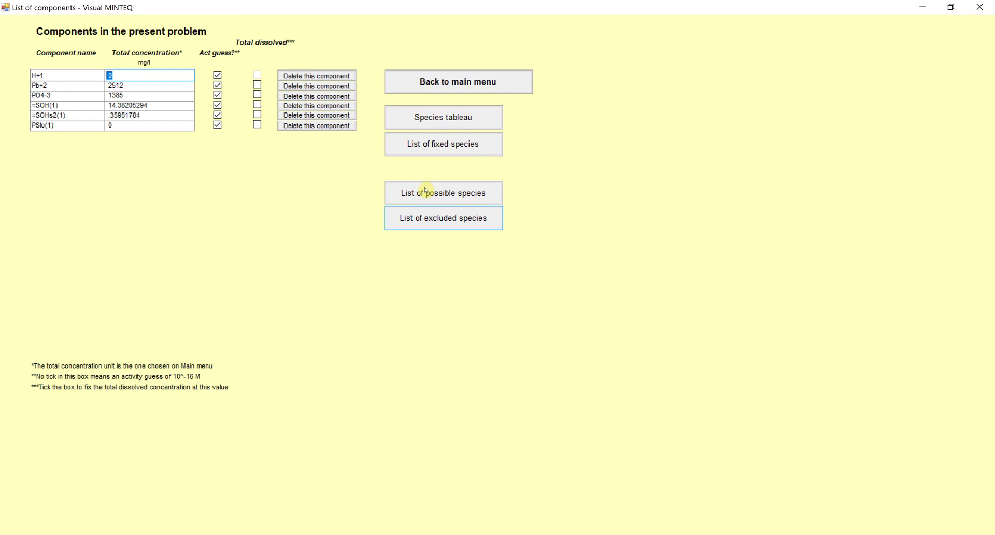
left_click(409, 191)
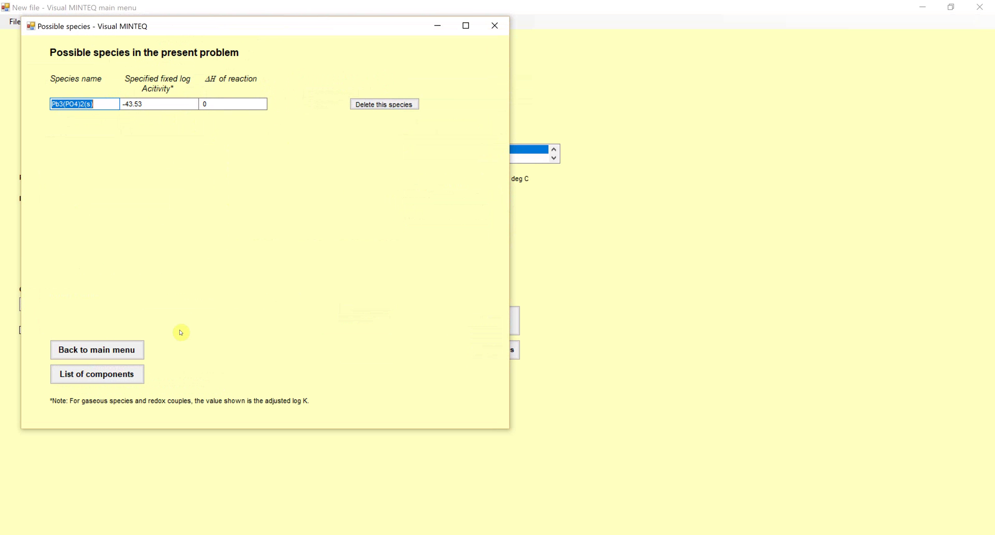
left_click(357, 108)
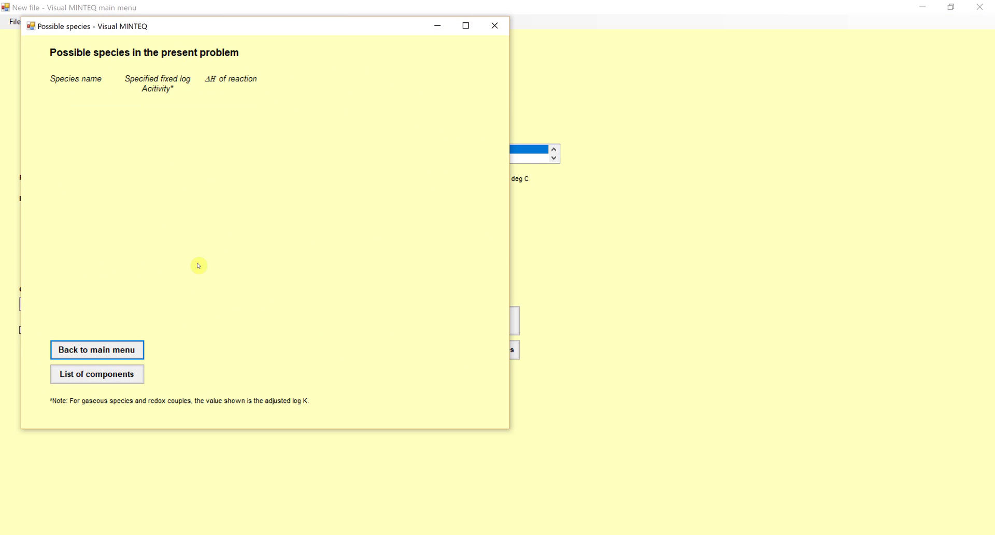
key("Return")
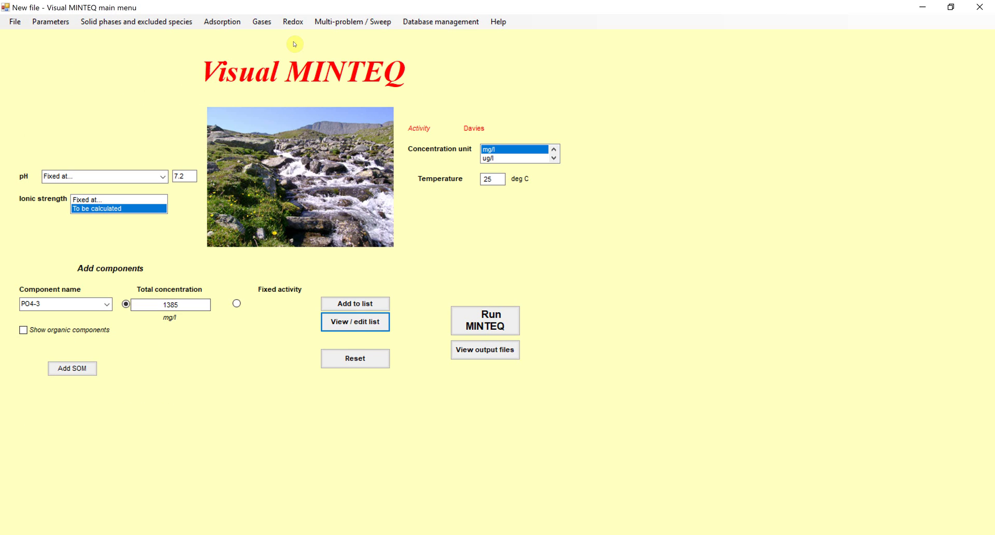
Enable a one-parameter pH sweep of 100 problems starting at pH 2 with 0.1 increments.
left_click(329, 24)
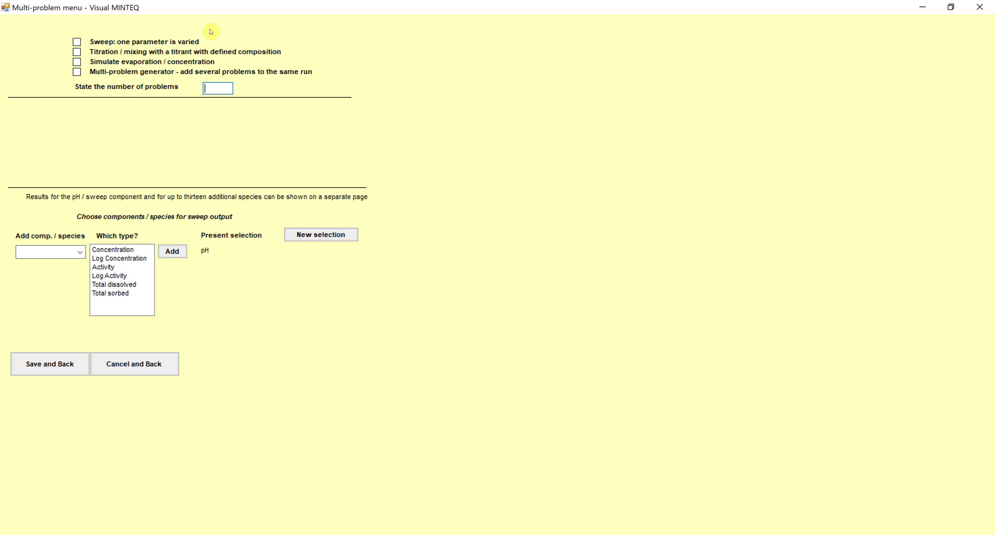
left_click(76, 41)
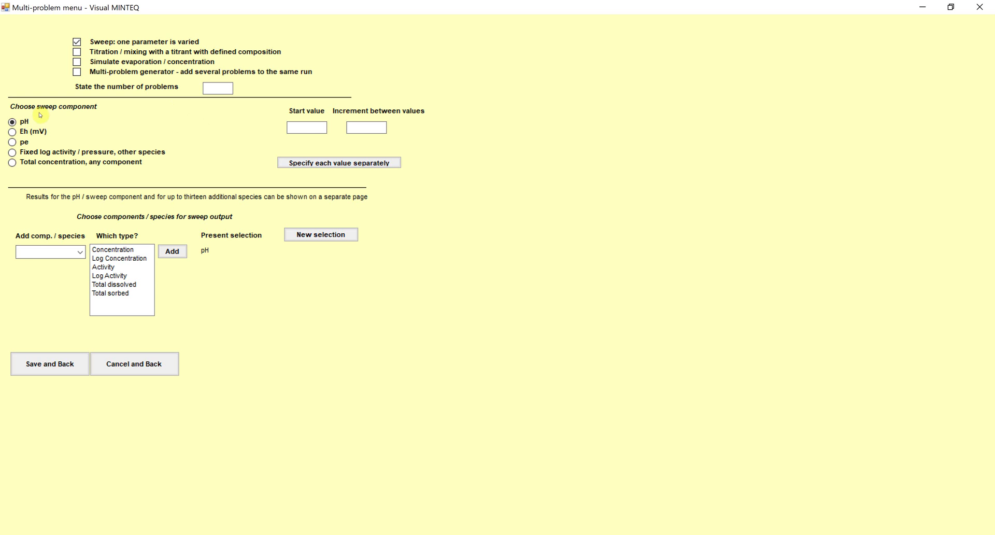
left_click(216, 87)
type("100")
left_click(305, 128)
type("0")
key("BackSpace")
type("2")
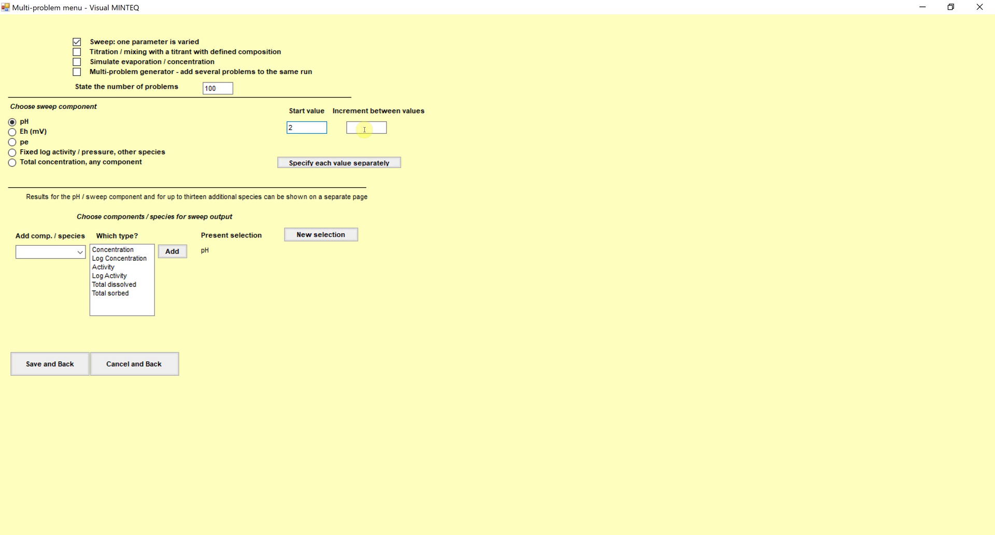
left_click(363, 128)
type("0.1")
Add PO4-3 total sorbed and total dissolved to the sweep output.
left_click(80, 252)
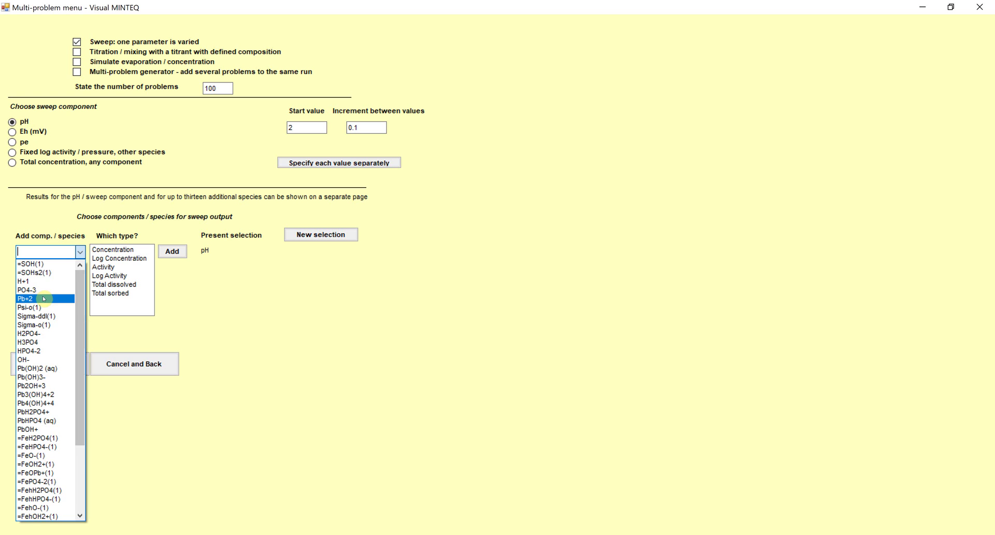
left_click(27, 290)
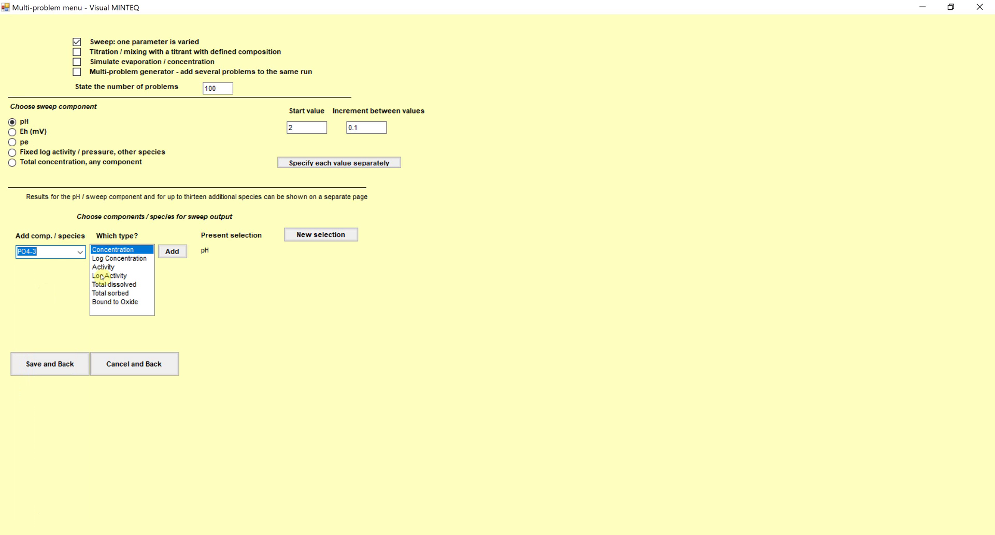
left_click(122, 293)
left_click(166, 255)
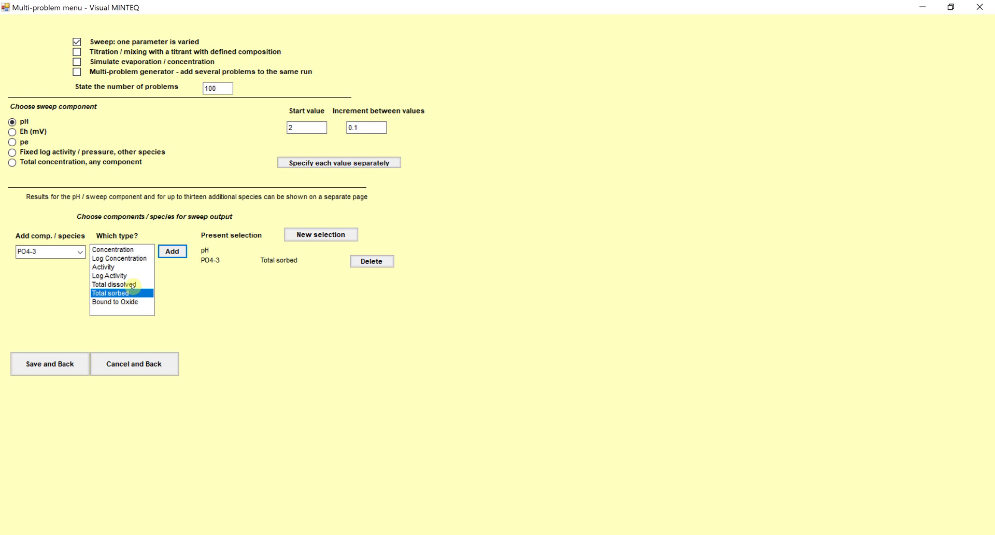
left_click(123, 285)
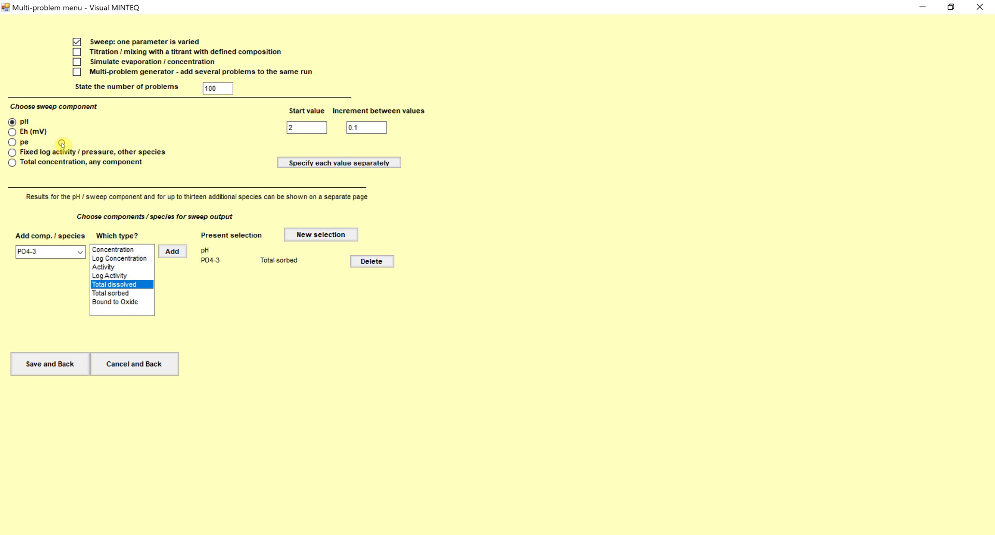
left_click(170, 254)
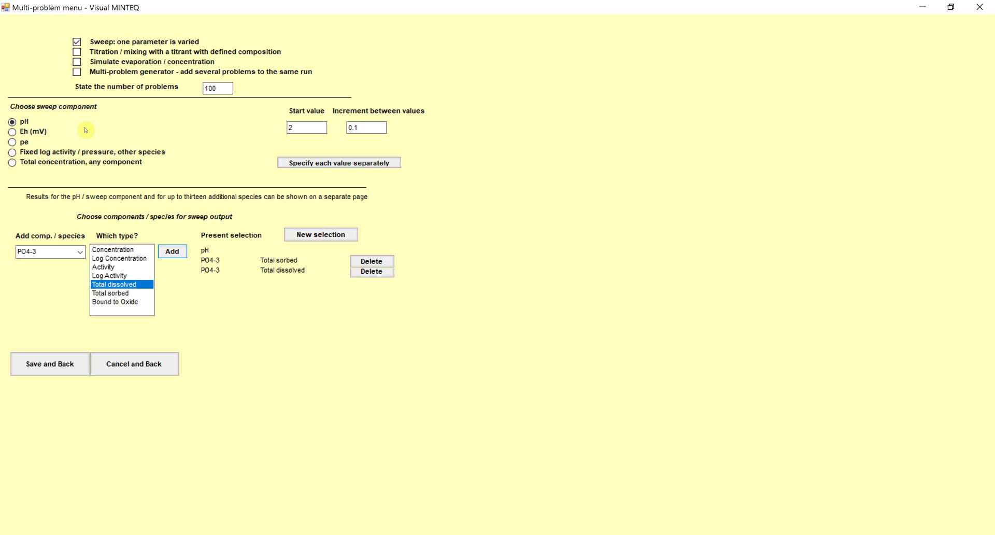
Add Pb+2 total sorbed and total dissolved to the sweep output.
left_click(80, 252)
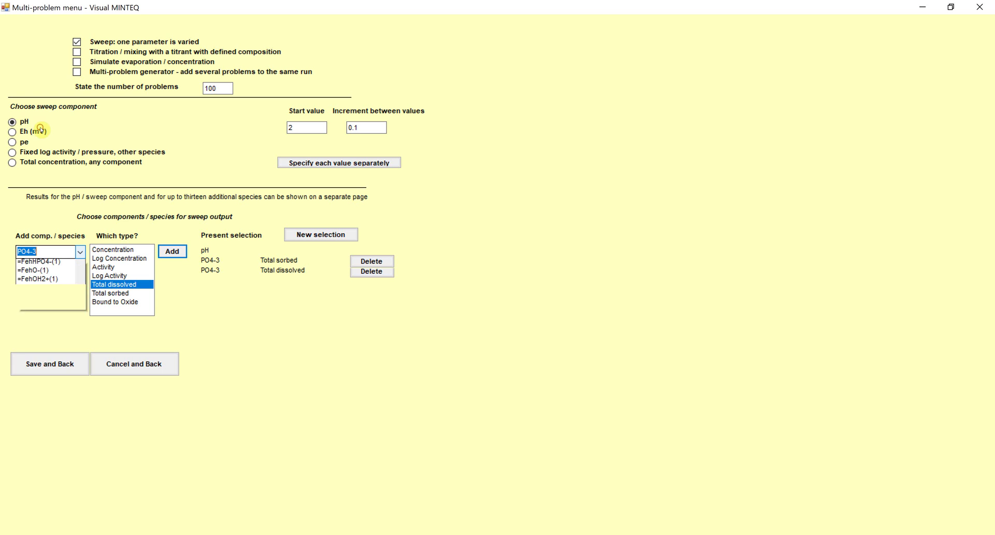
left_click(44, 272)
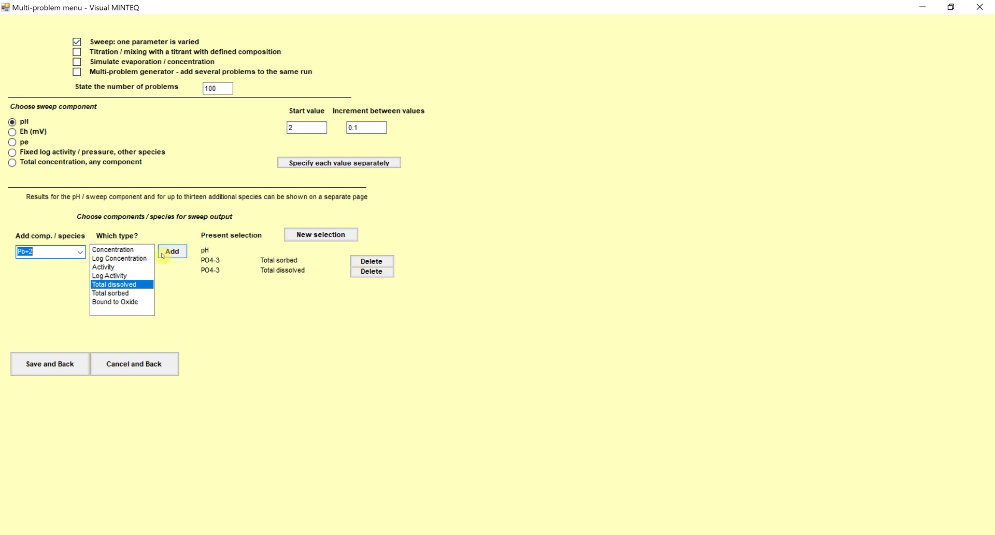
left_click(136, 293)
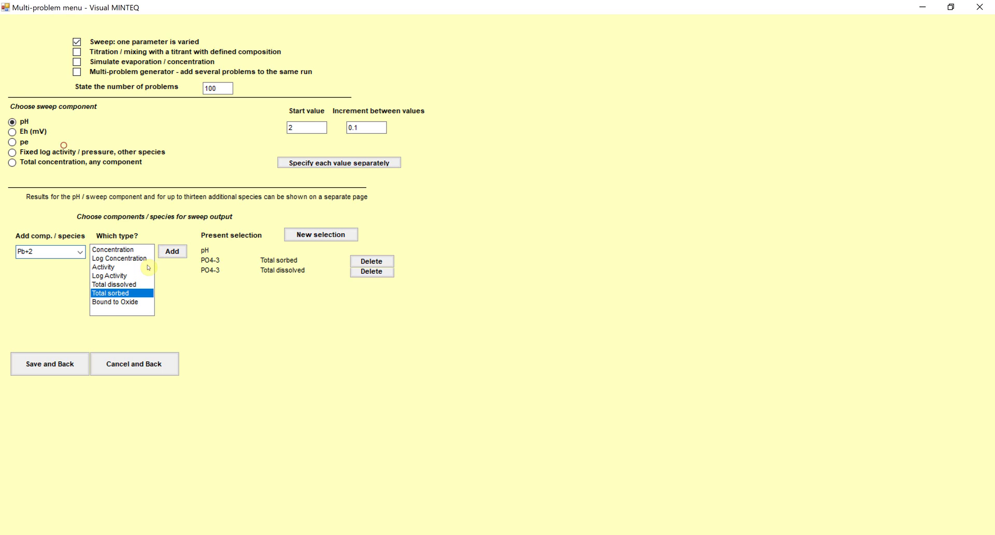
left_click(172, 252)
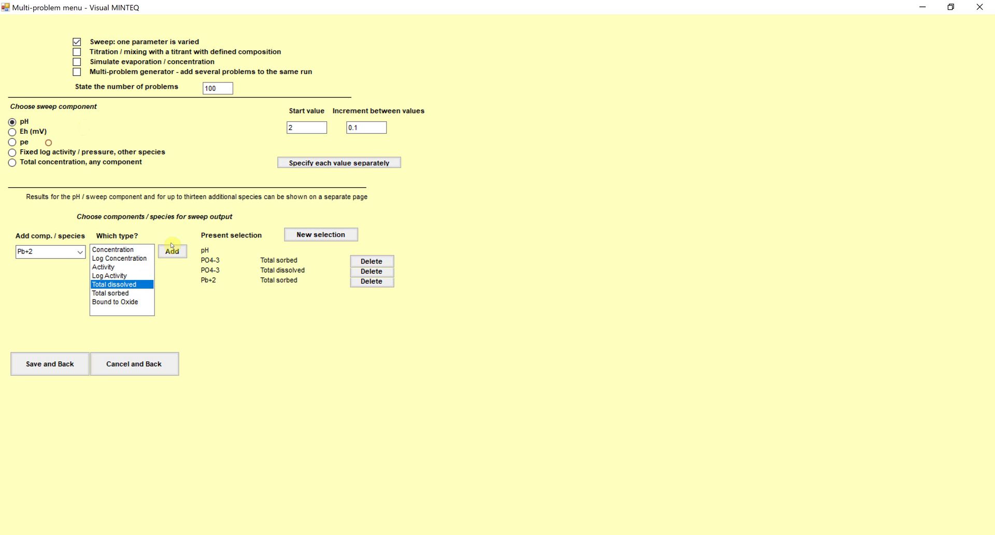
left_click(172, 250)
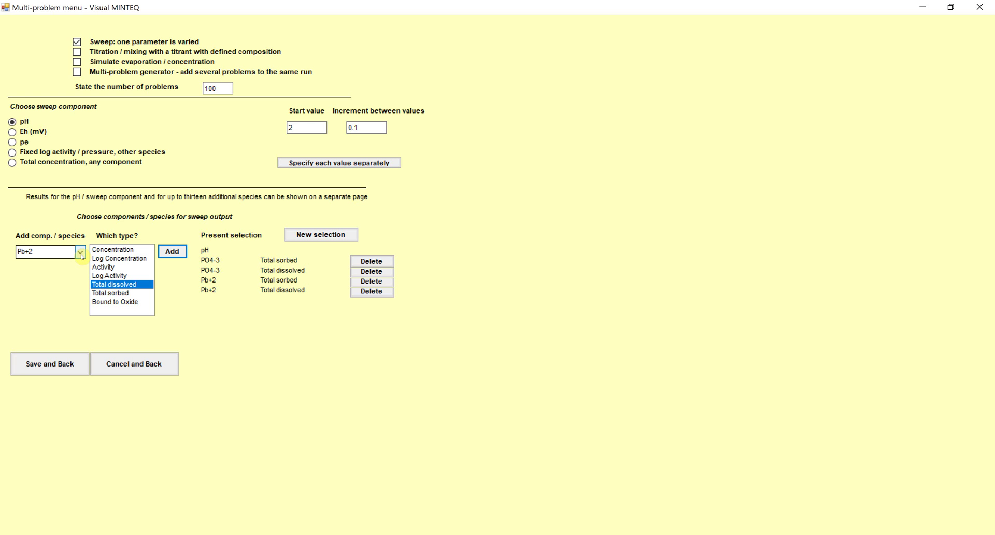
Add Pb+2 concentration to the sweep output.
left_click(81, 252)
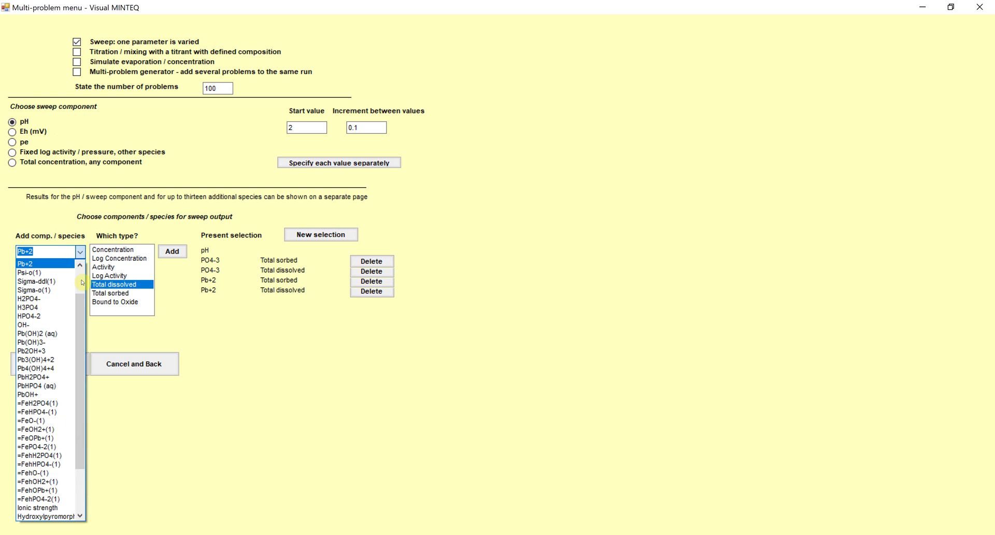
scroll(81, 397, "down", 3)
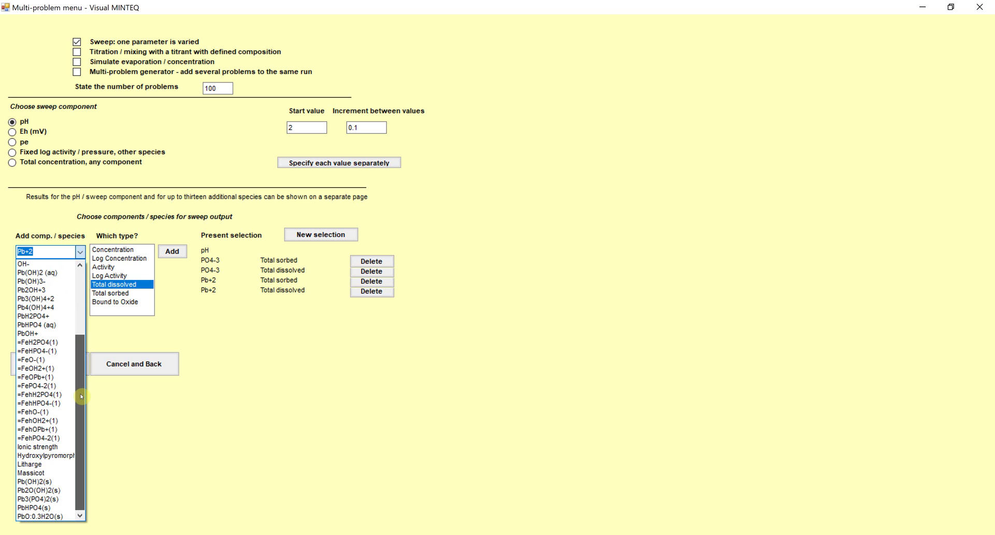
scroll(81, 397, "up", 4)
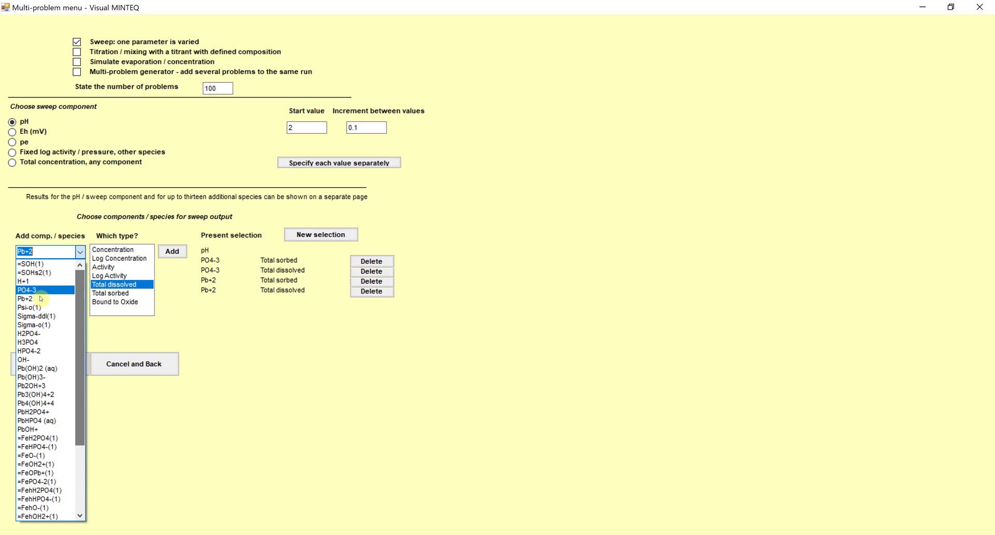
left_click(20, 149)
left_click(124, 250)
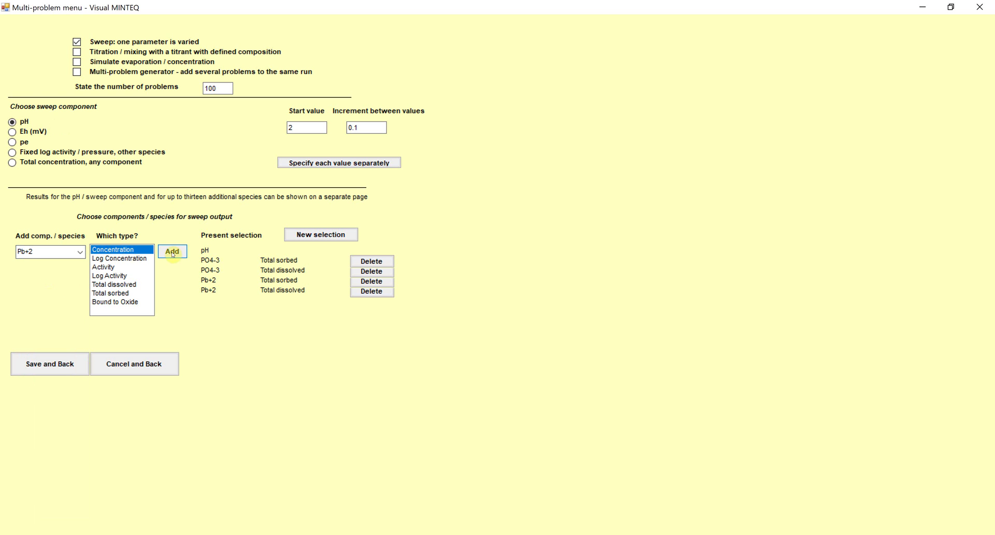
left_click(173, 253)
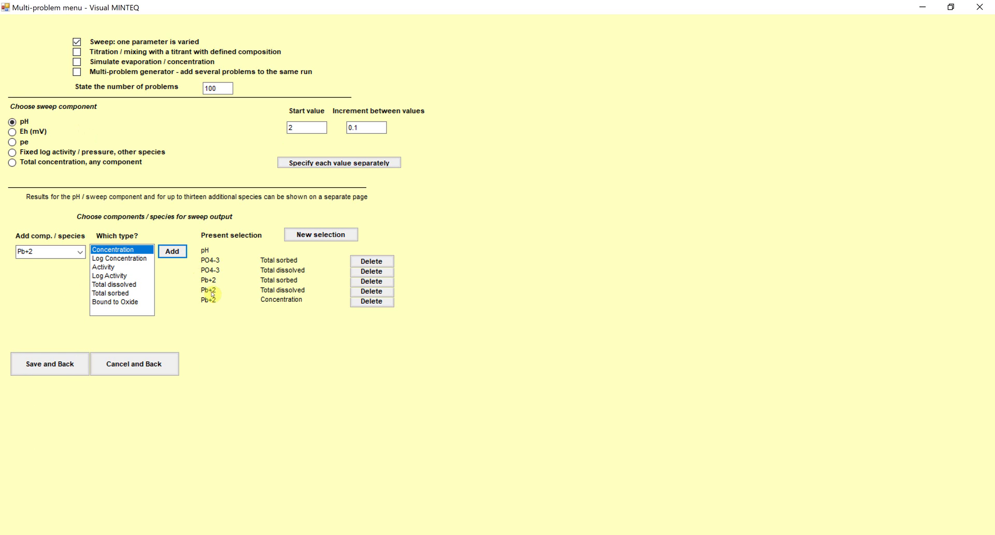
Add H2PO4-, H3PO4 and HPO4-2 concentrations to the sweep output.
key("shift+Tab")
left_click_drag(79, 282, 78, 311)
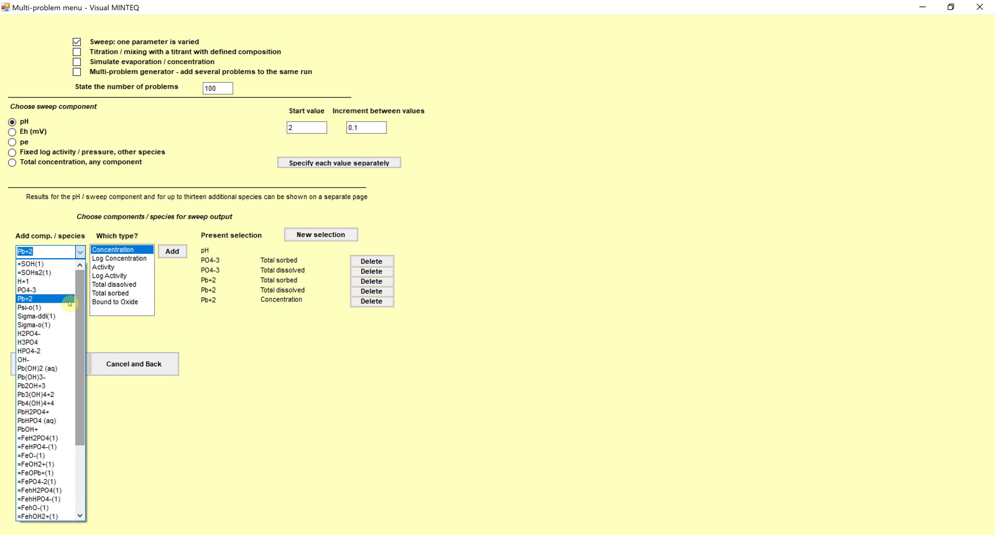
left_click(39, 334)
left_click(172, 252)
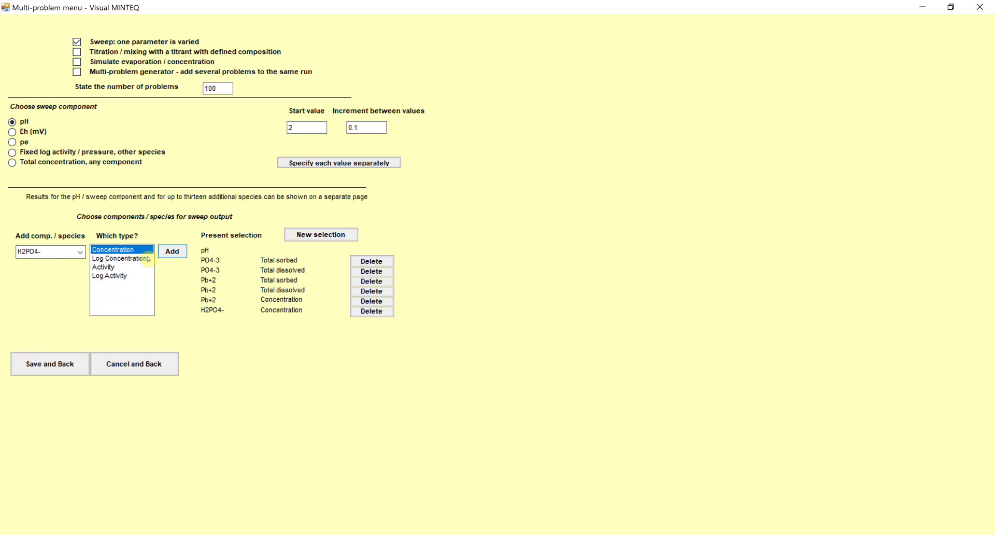
left_click(80, 252)
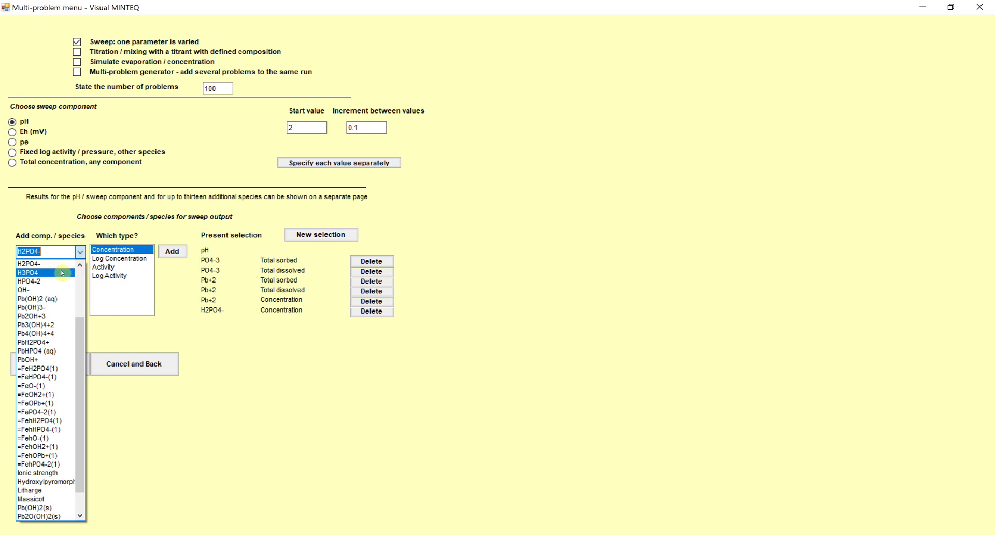
left_click(29, 272)
left_click(172, 253)
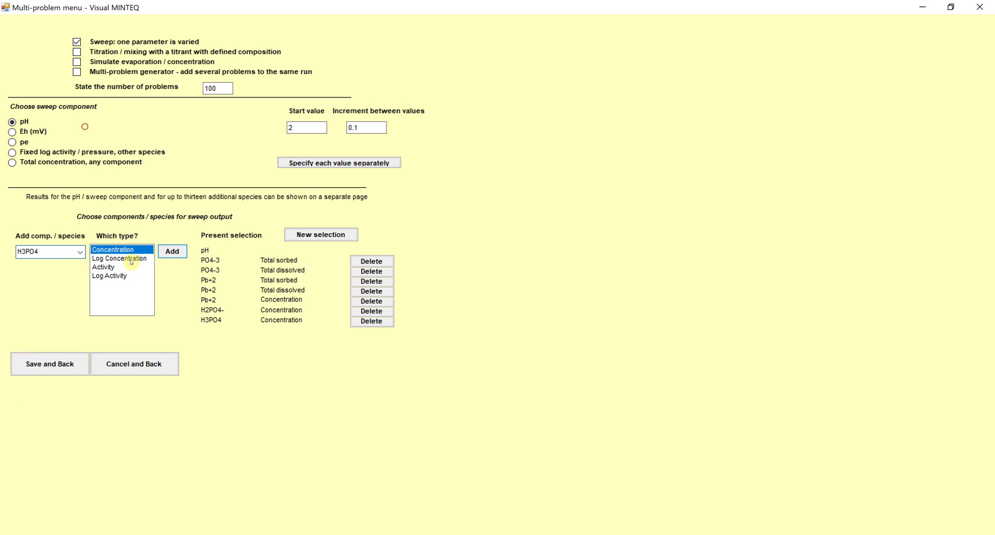
left_click(80, 252)
left_click(30, 272)
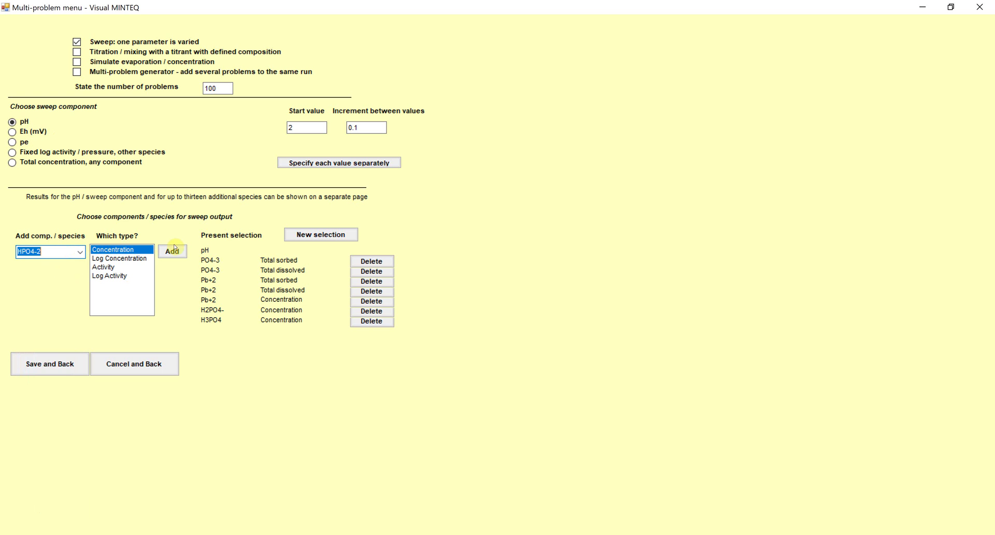
left_click(172, 251)
Add PO4-3 concentration, then save the sweep settings and return to the main menu.
left_click(80, 251)
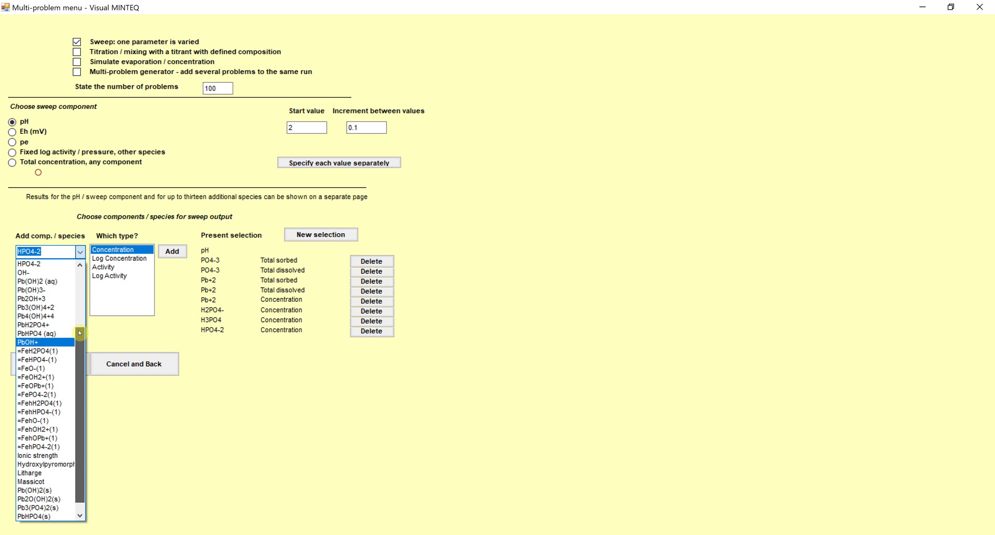
left_click_drag(79, 330, 83, 286)
left_click(41, 289)
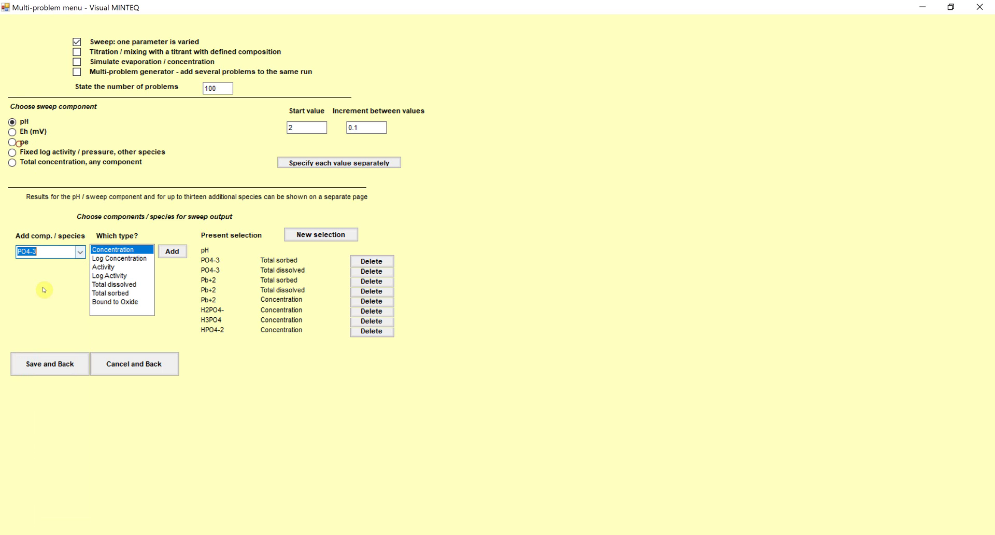
key("Return")
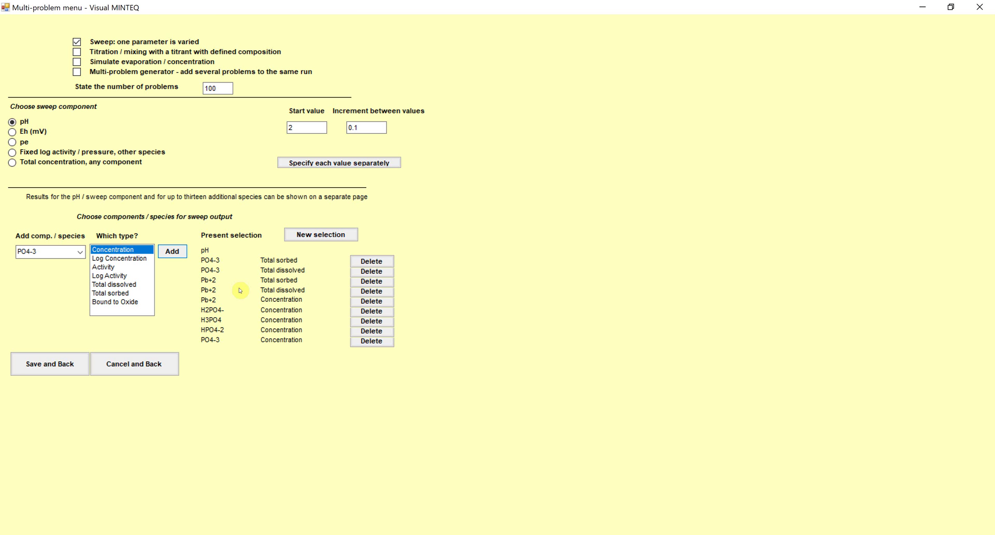
left_click(67, 364)
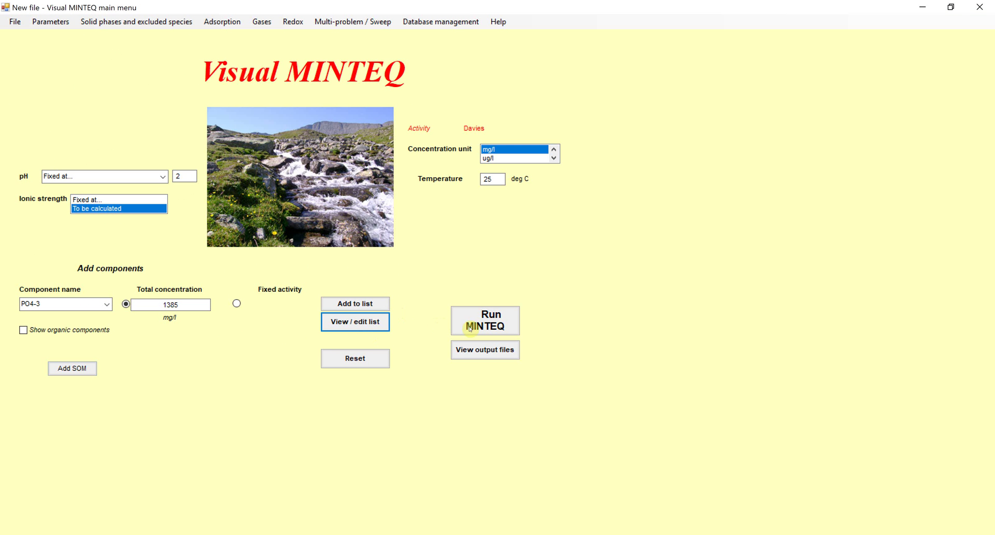
Run the pH sweep; problem 1 reports pH 2.000, ionic strength 0.0302, 11 iterations.
left_click(482, 321)
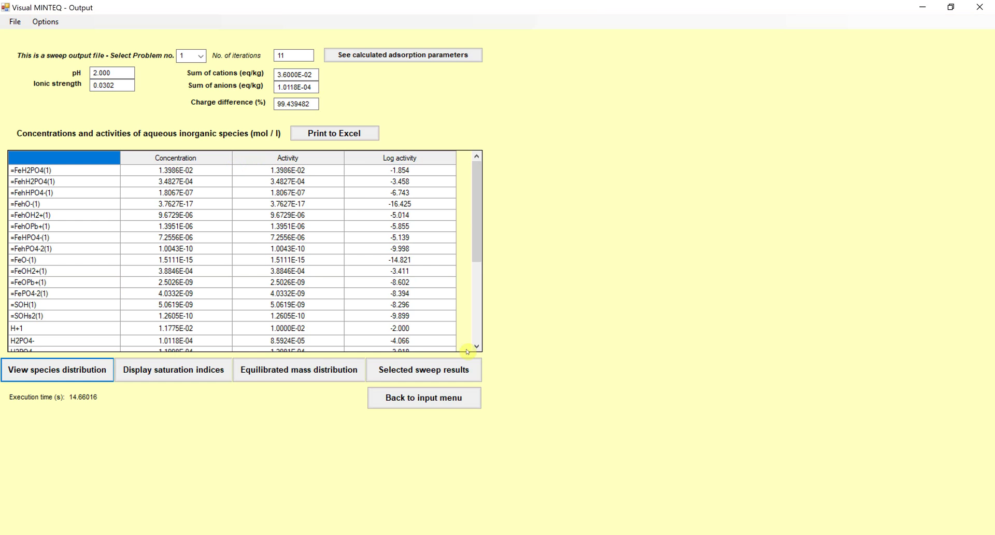
Open the selected sweep results and step across row 1's sorbed, dissolved and Pb+2 concentration values.
left_click(433, 372)
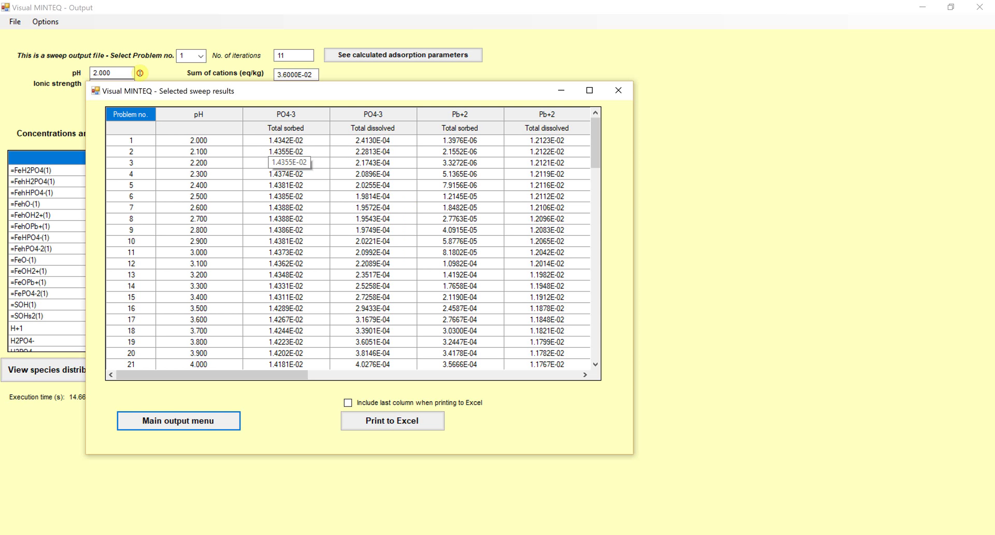
left_click(141, 72)
key("Right")
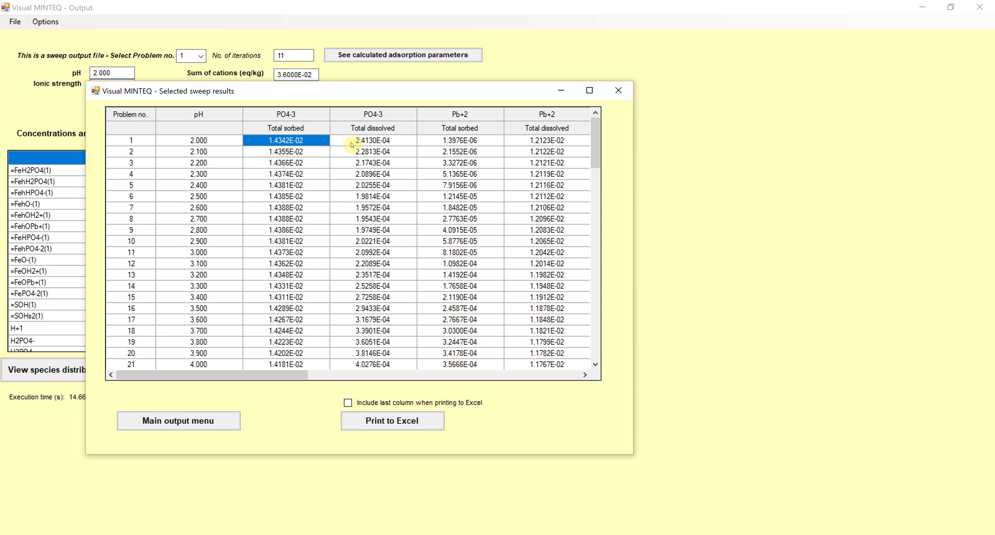
key("Right")
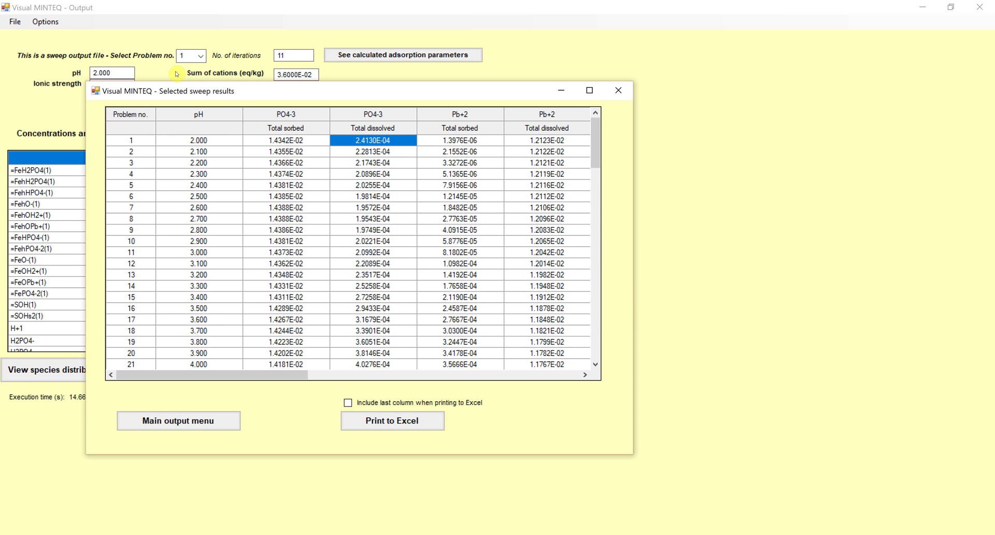
key("Right")
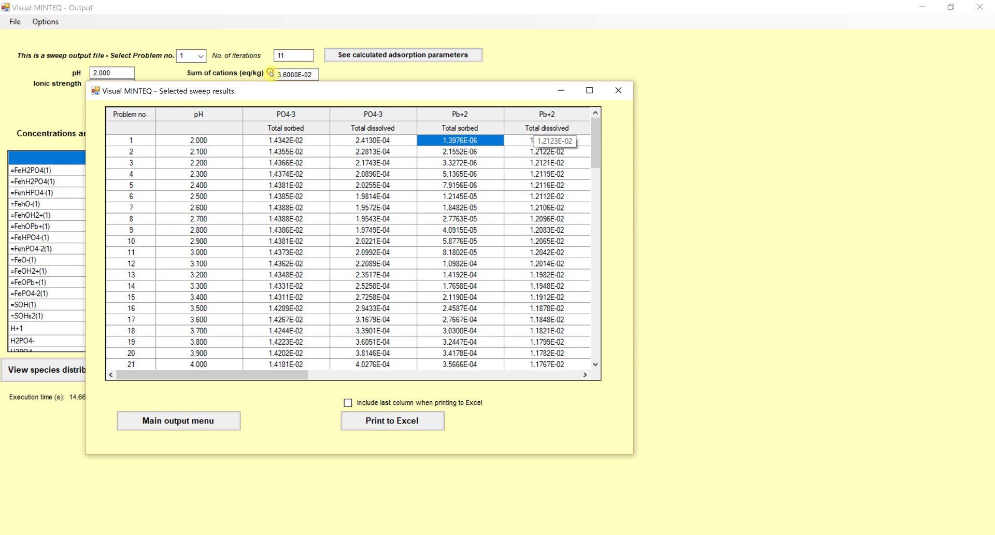
key("Right")
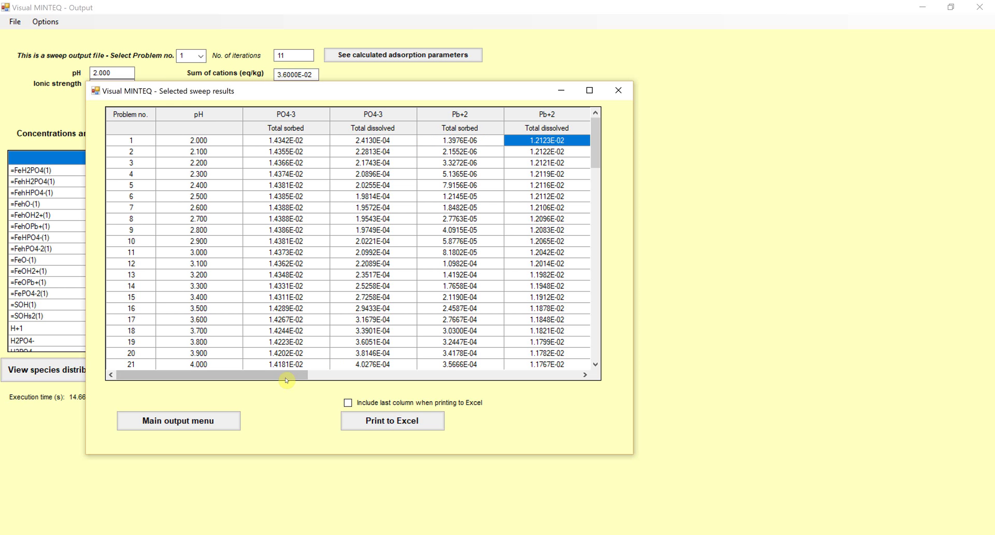
left_click_drag(287, 380, 417, 379)
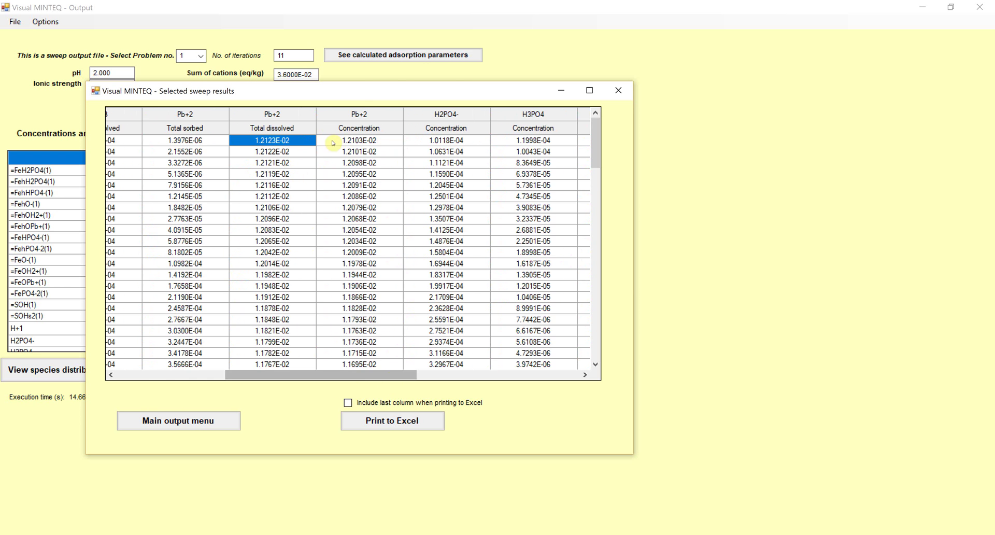
key("Right")
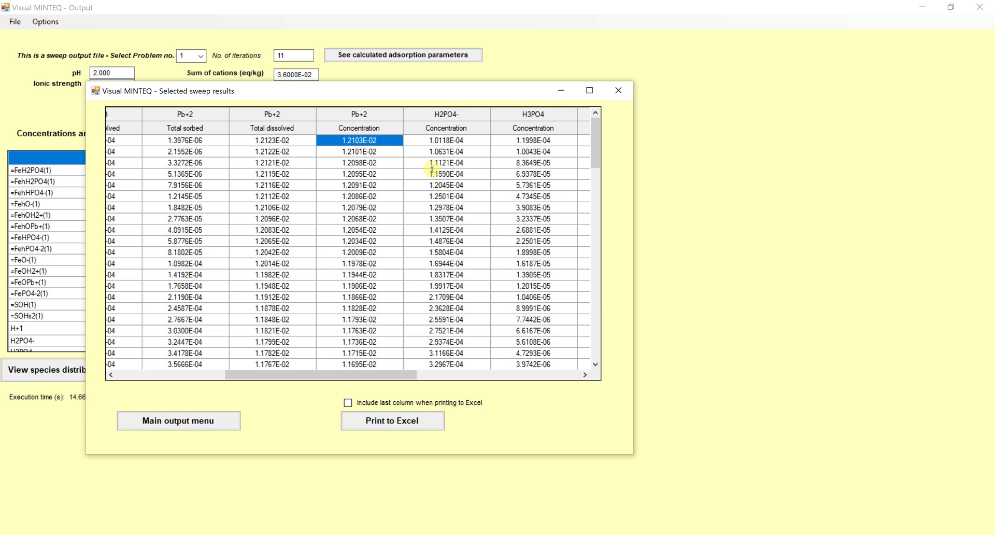
left_click(594, 325)
left_click(594, 324)
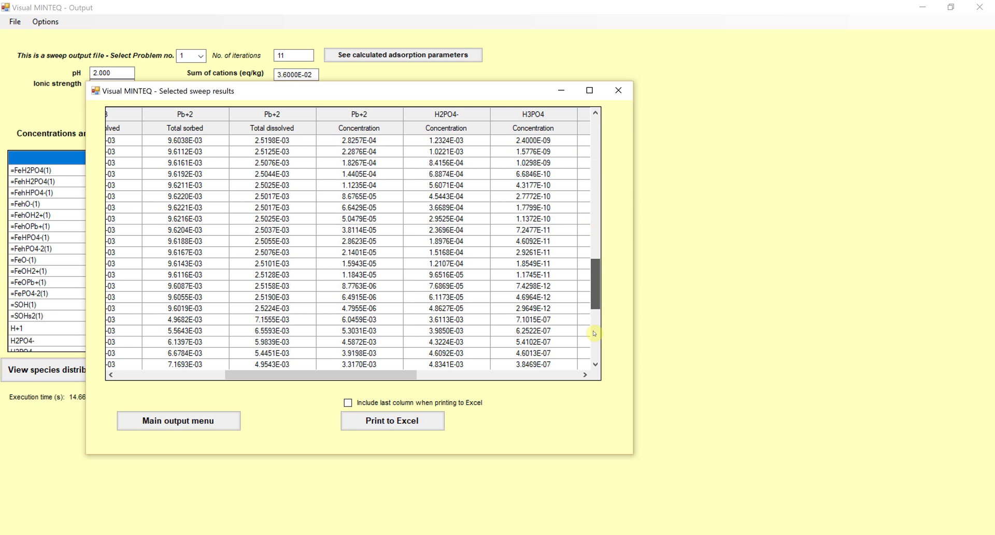
left_click(289, 263)
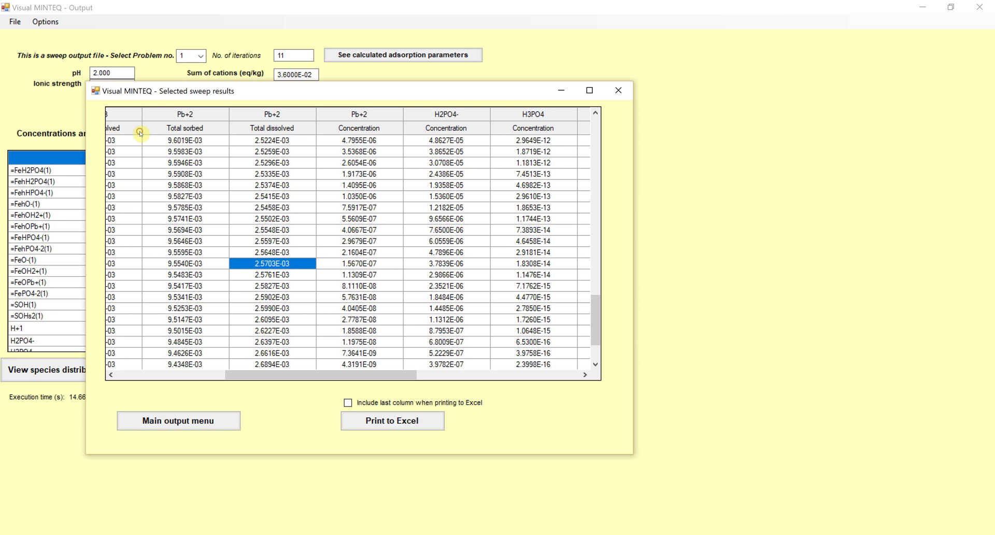
left_click(347, 264)
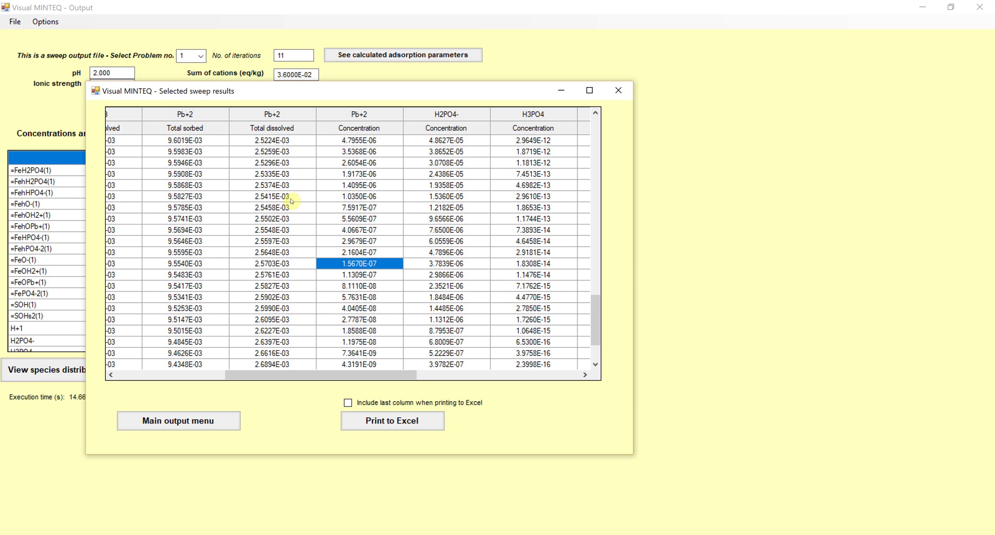
key("Left")
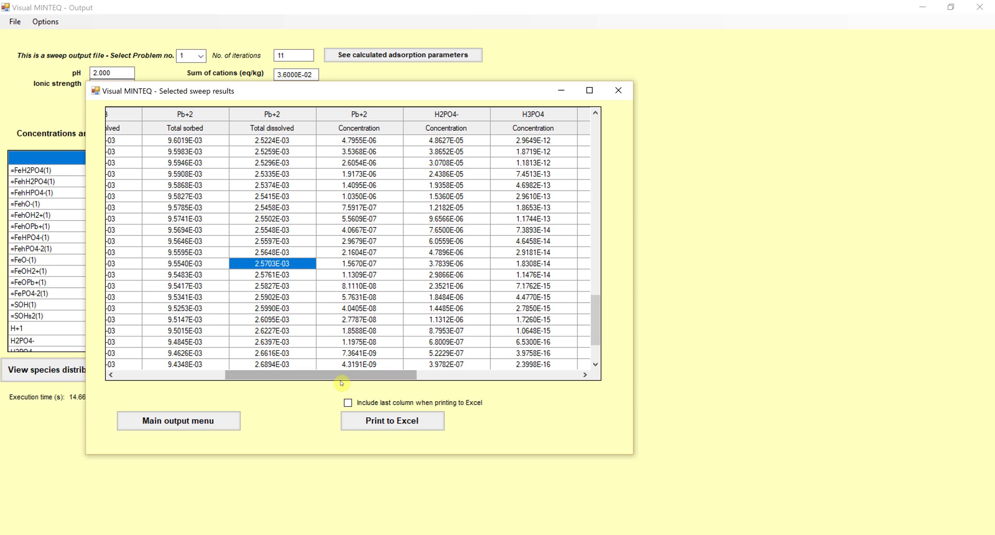
mouse_move(331, 375)
left_mouse_down()
mouse_move(221, 380)
mouse_move(344, 379)
left_mouse_up()
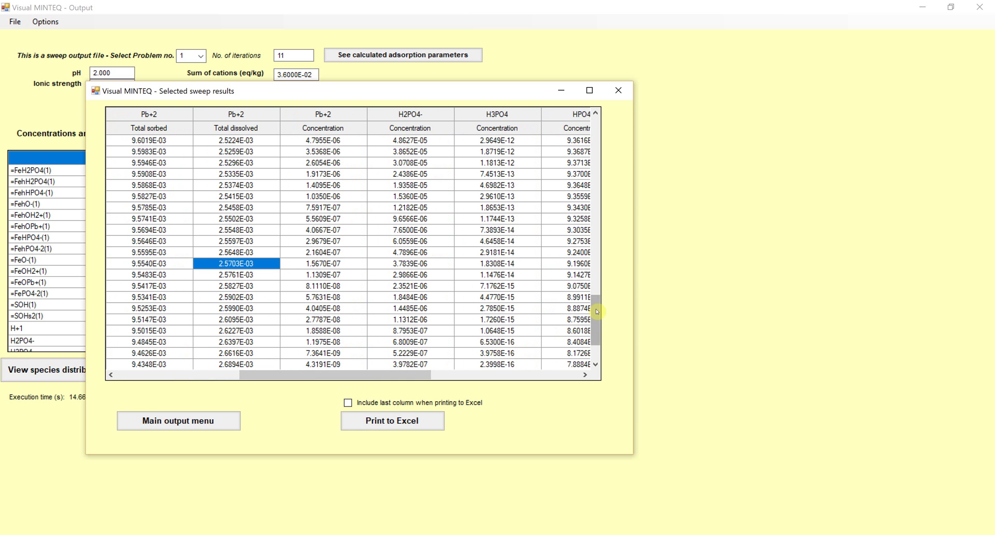
left_click_drag(597, 311, 597, 135)
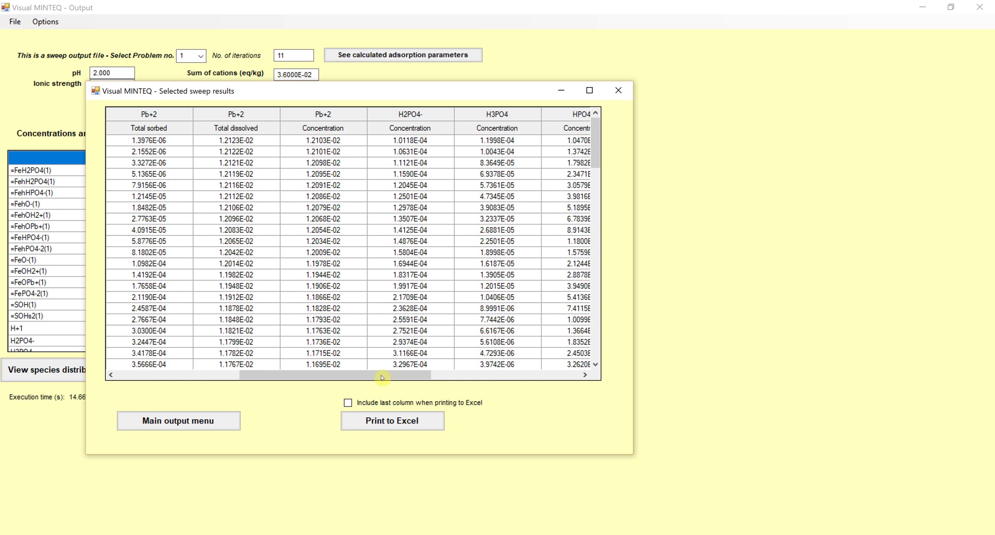
left_click_drag(382, 377, 357, 420)
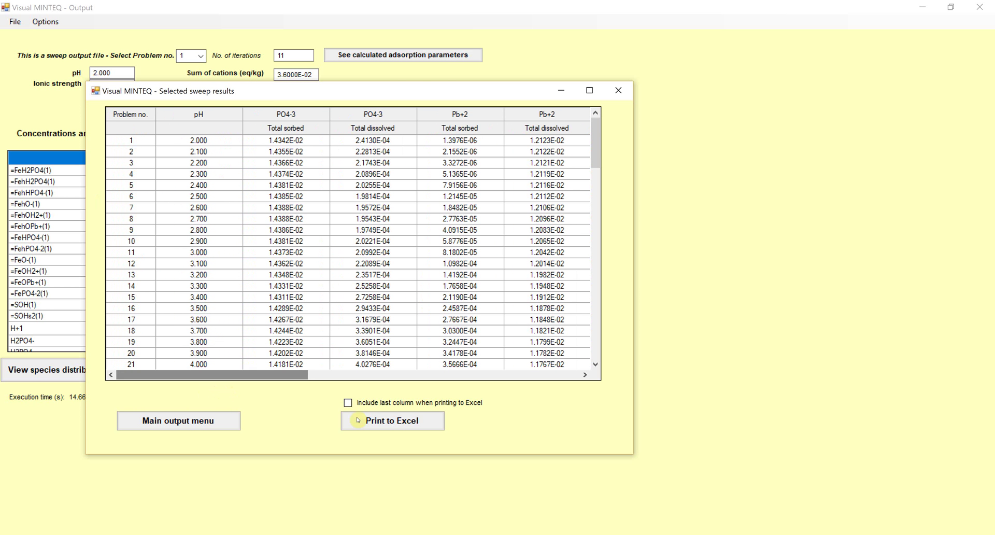
Print the sweep table (pH, sorbed/dissolved totals, phosphate species) to Excel Book1 and check it.
left_click(357, 420)
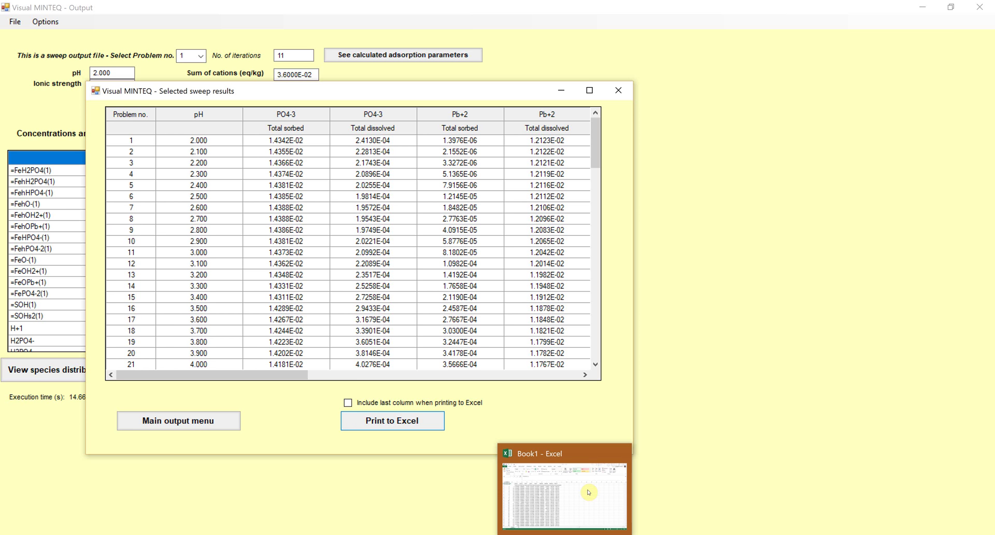
left_click(556, 528)
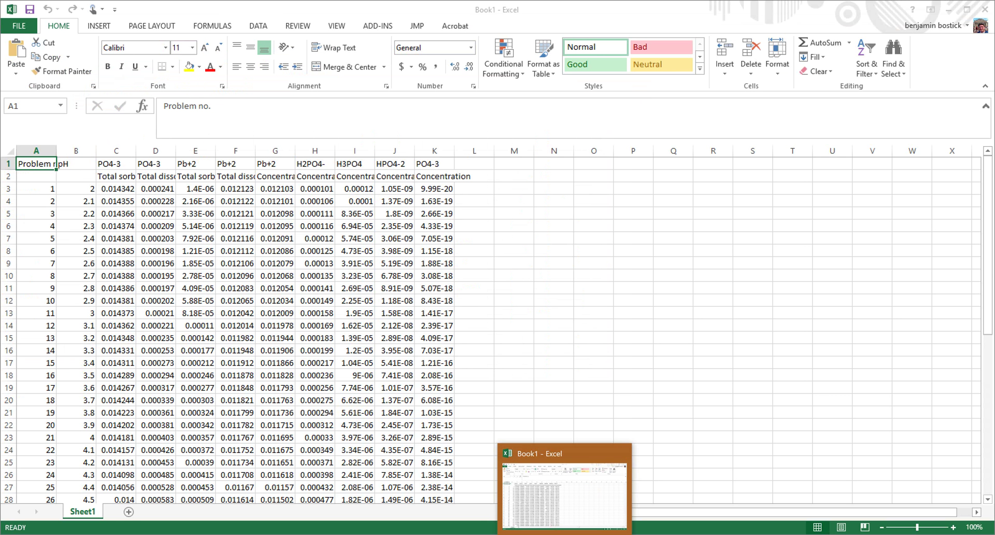
mouse_move(505, 529)
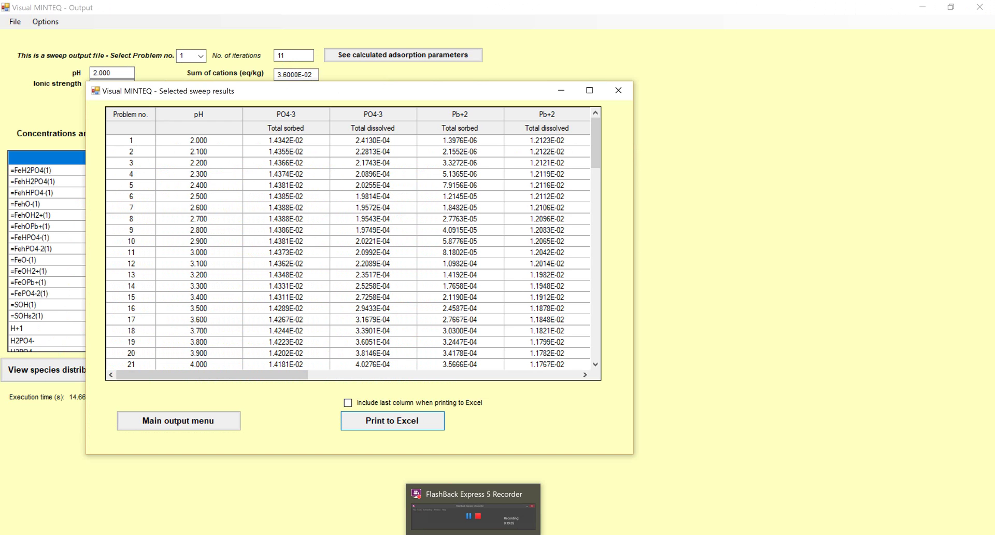
left_click(505, 503)
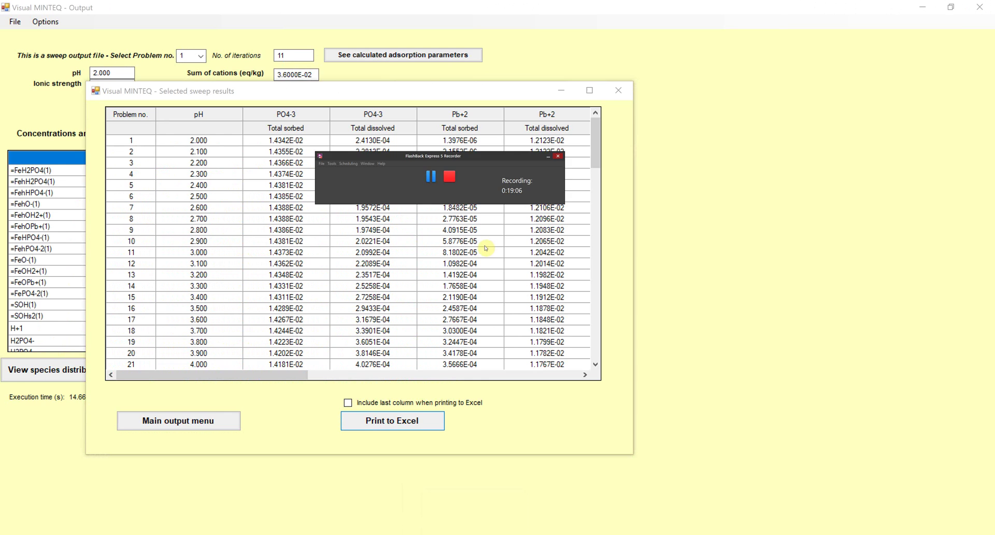